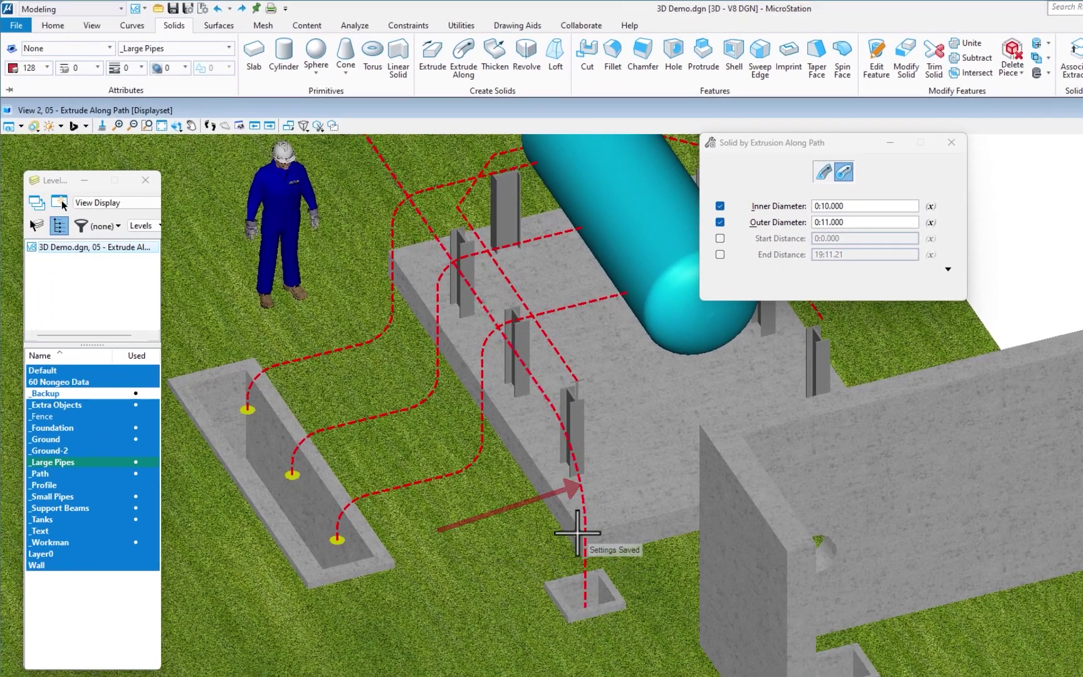
Extrude the red pipe down into the small pit, frame the trench, and switch to Custom Profile mode.
left_click(583, 512)
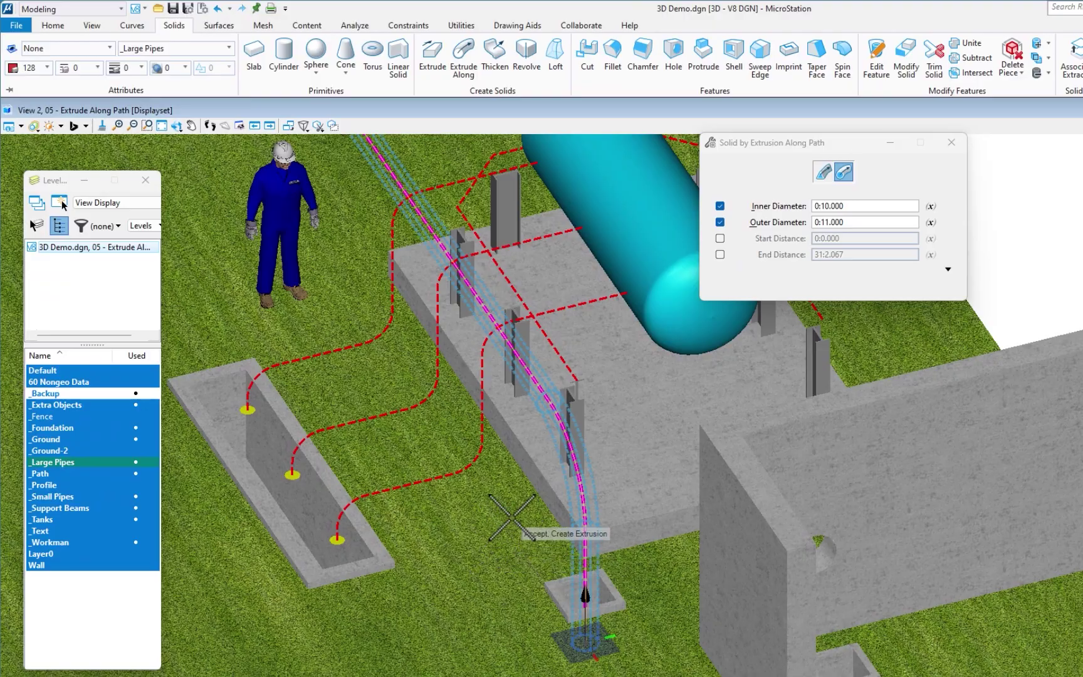
left_click(504, 517)
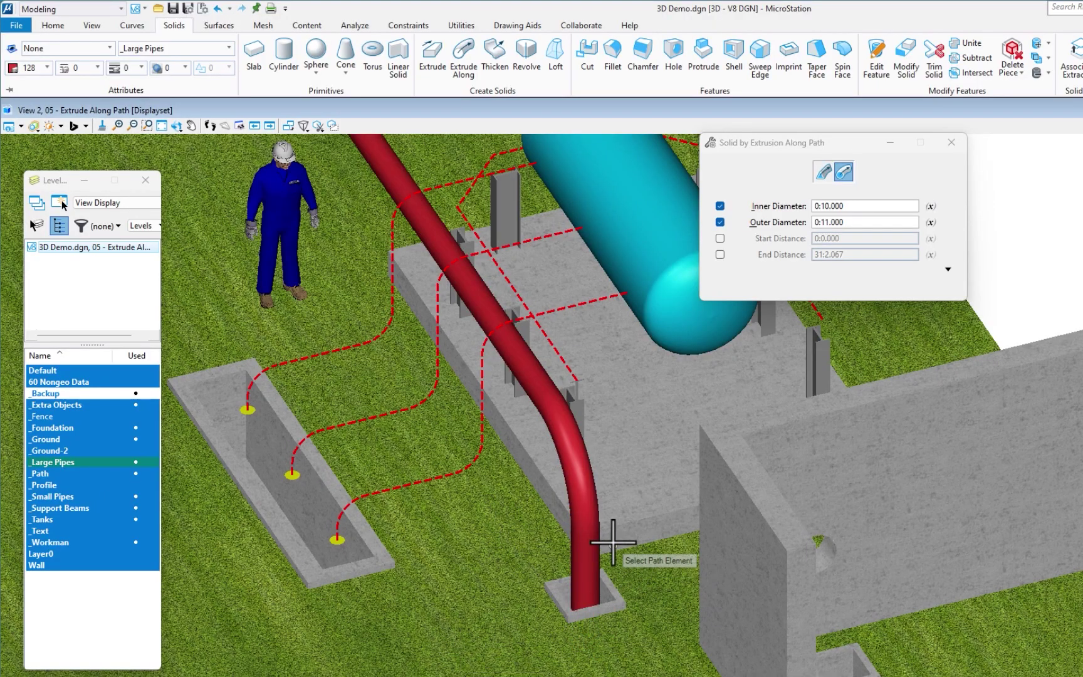
left_click(604, 532)
middle_click_drag(447, 528, 702, 508, "shift")
middle_click_drag(324, 531, 495, 496)
scroll(480, 460, "up", 3)
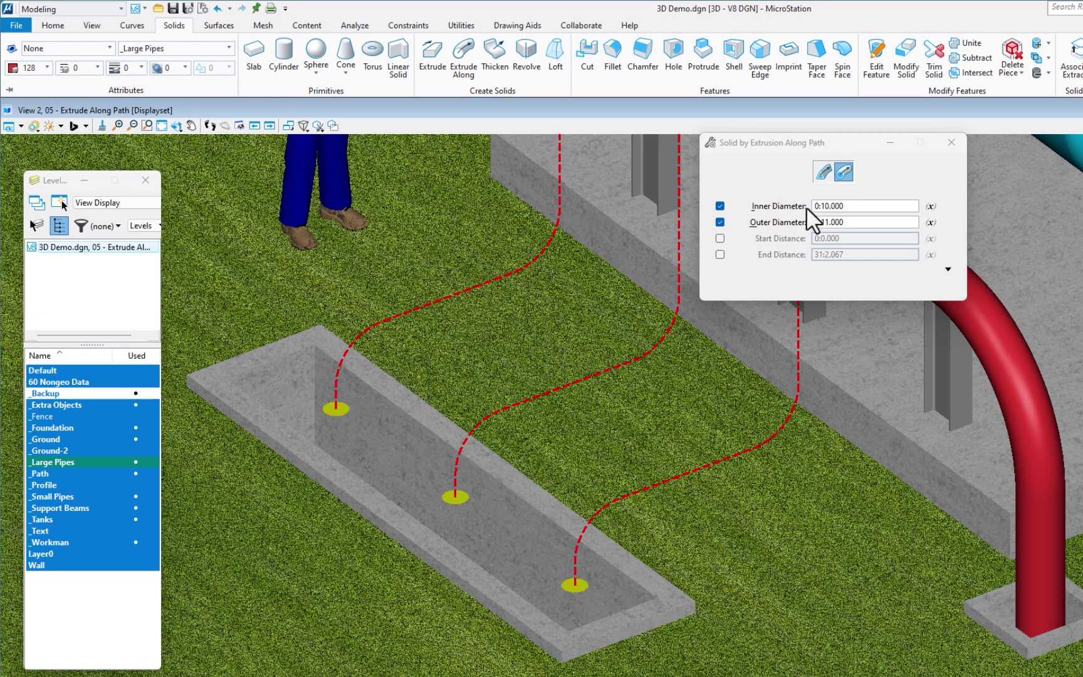
left_click(822, 173)
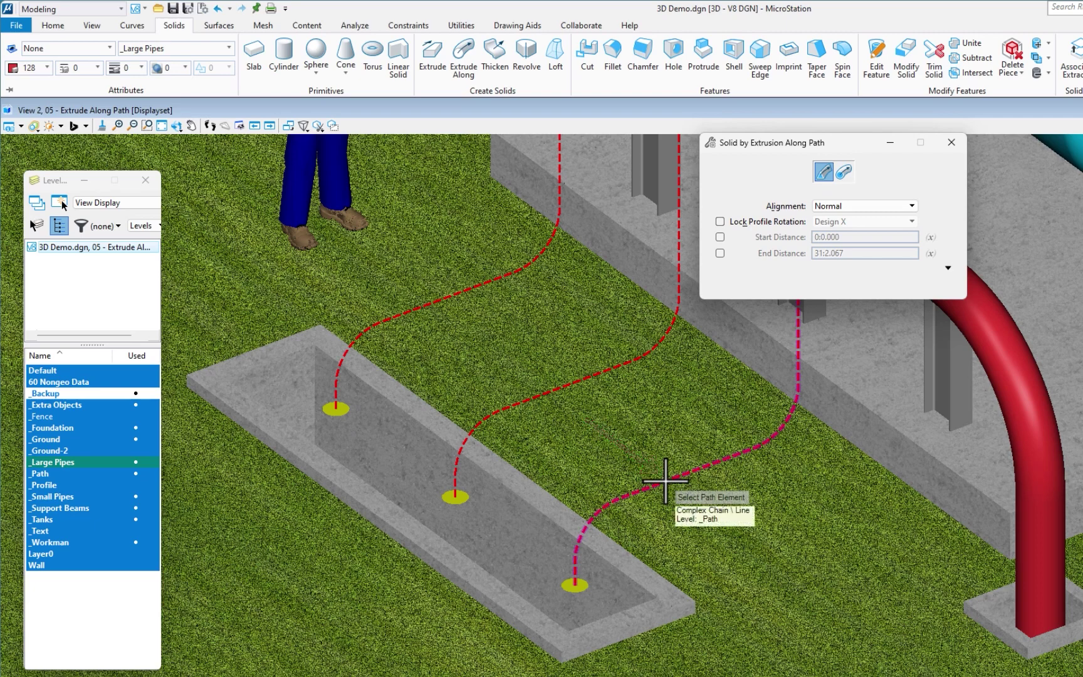
Extrude the three trench circles along their curved dashed path into yellow pipes on _Small Pipes.
double_click(63, 498)
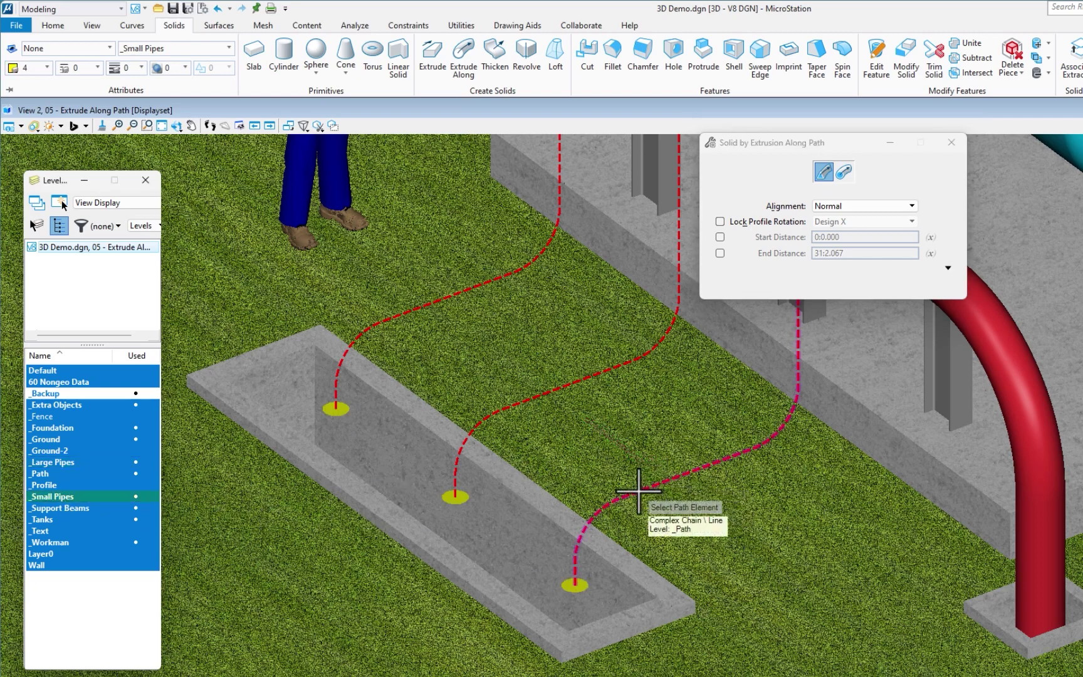
left_click(639, 491)
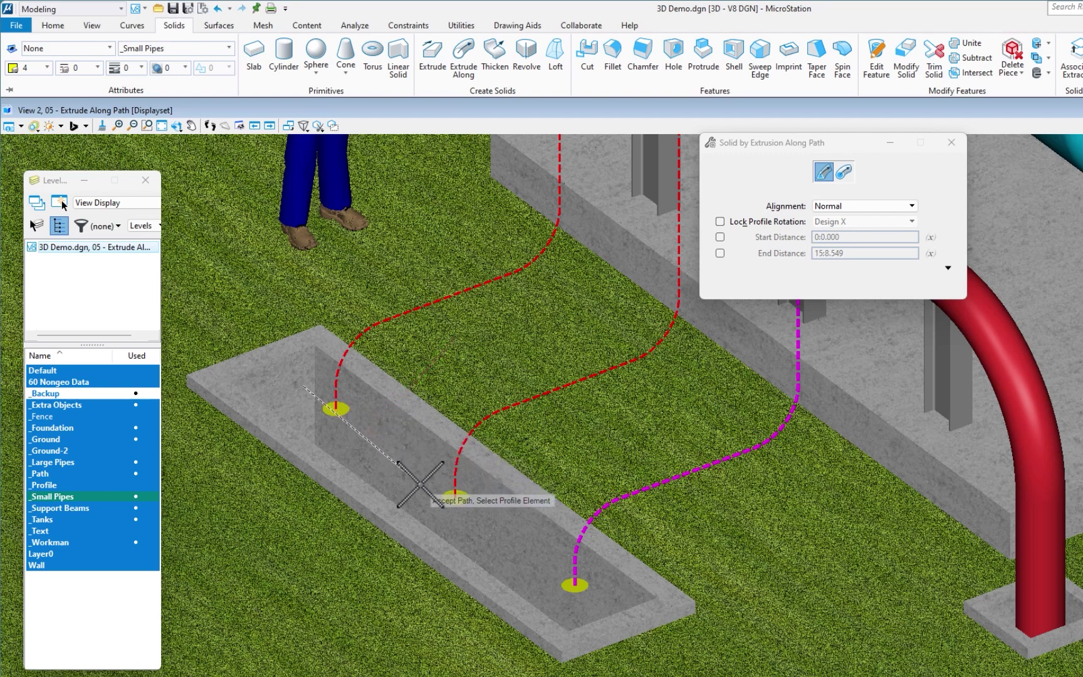
left_click_drag(420, 484, 603, 612)
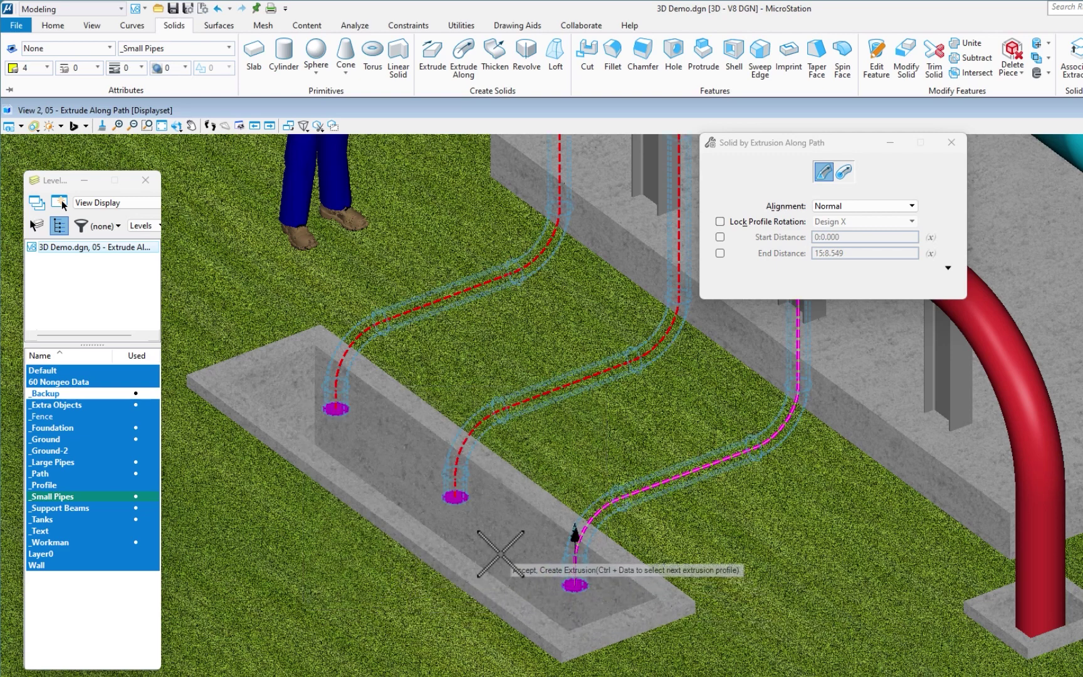
left_click(493, 528)
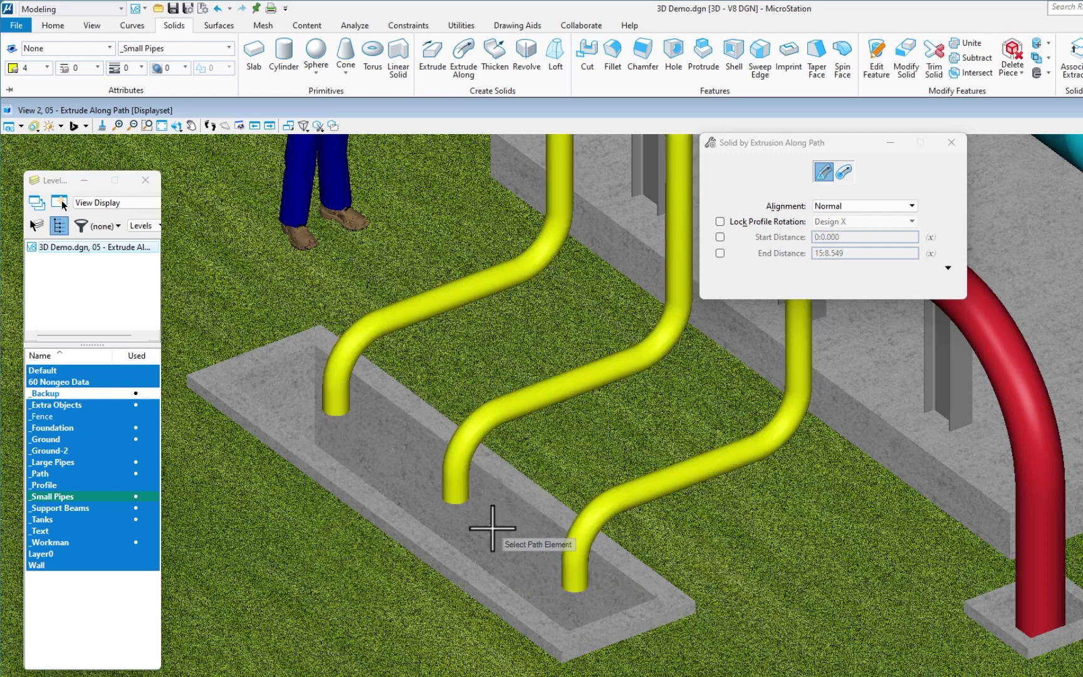
scroll(486, 567, "down", 3)
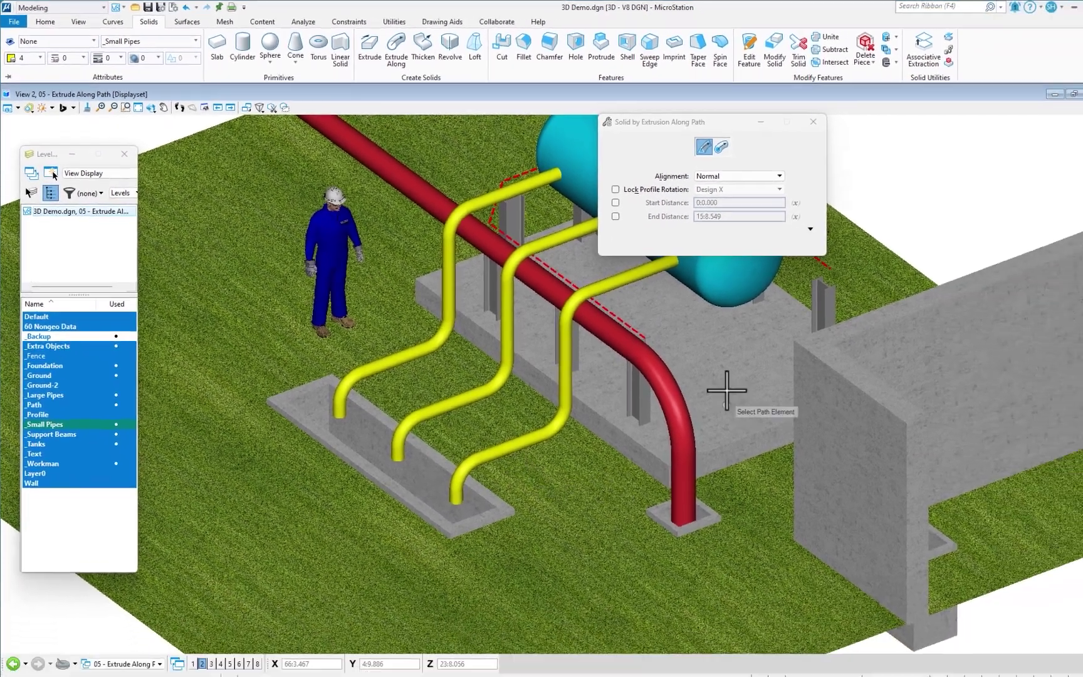
Select the I-beam profile and its bent dashed path with Element Selection.
middle_click_drag(726, 390, 483, 406)
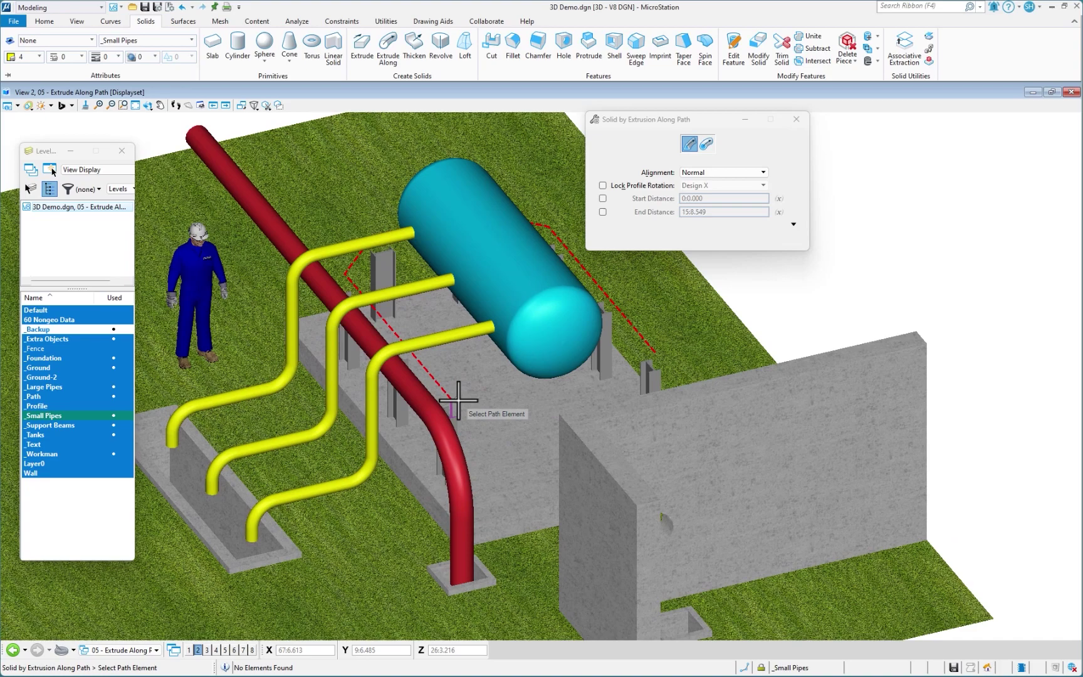
scroll(457, 400, "up", 5)
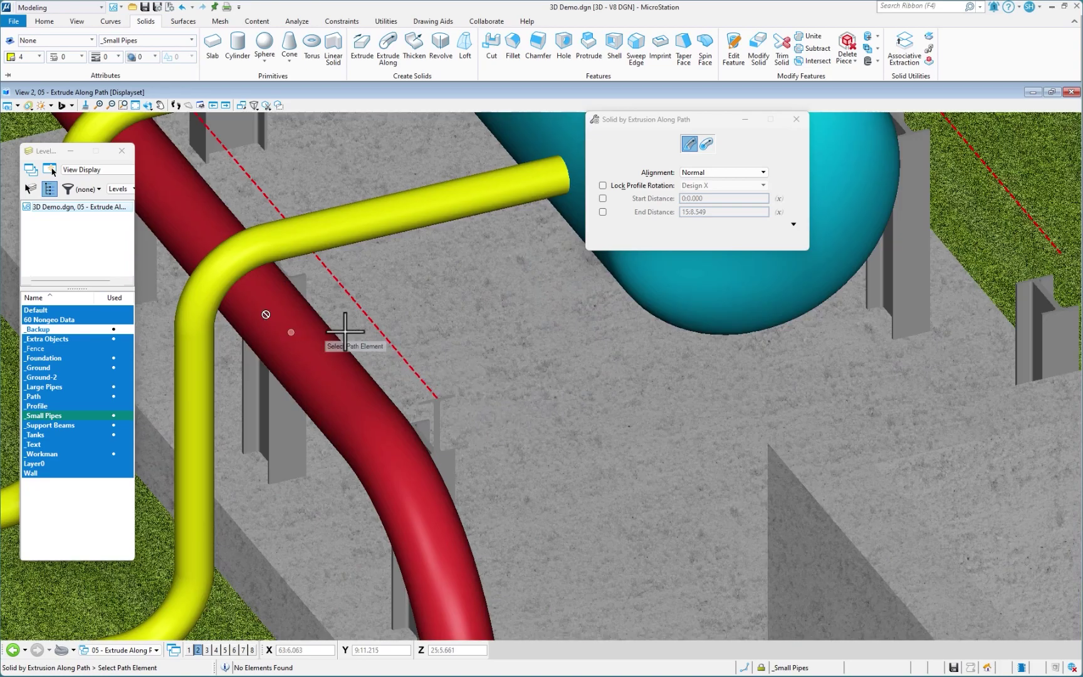
key("space")
left_click(439, 313)
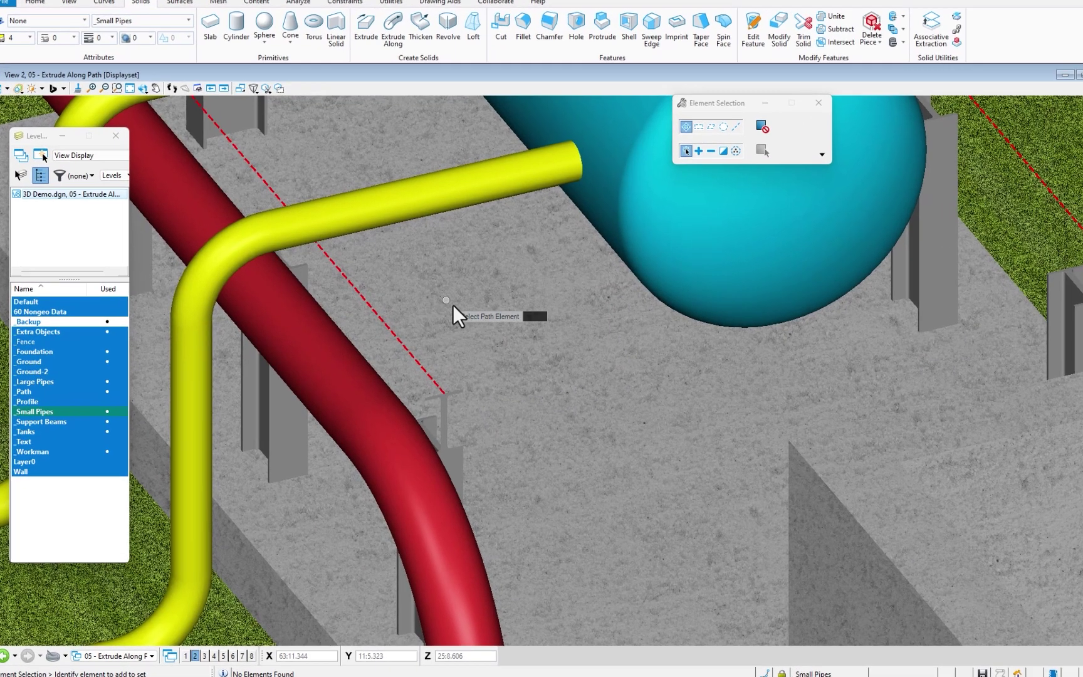
scroll(452, 312, "up", 6)
left_click(562, 334)
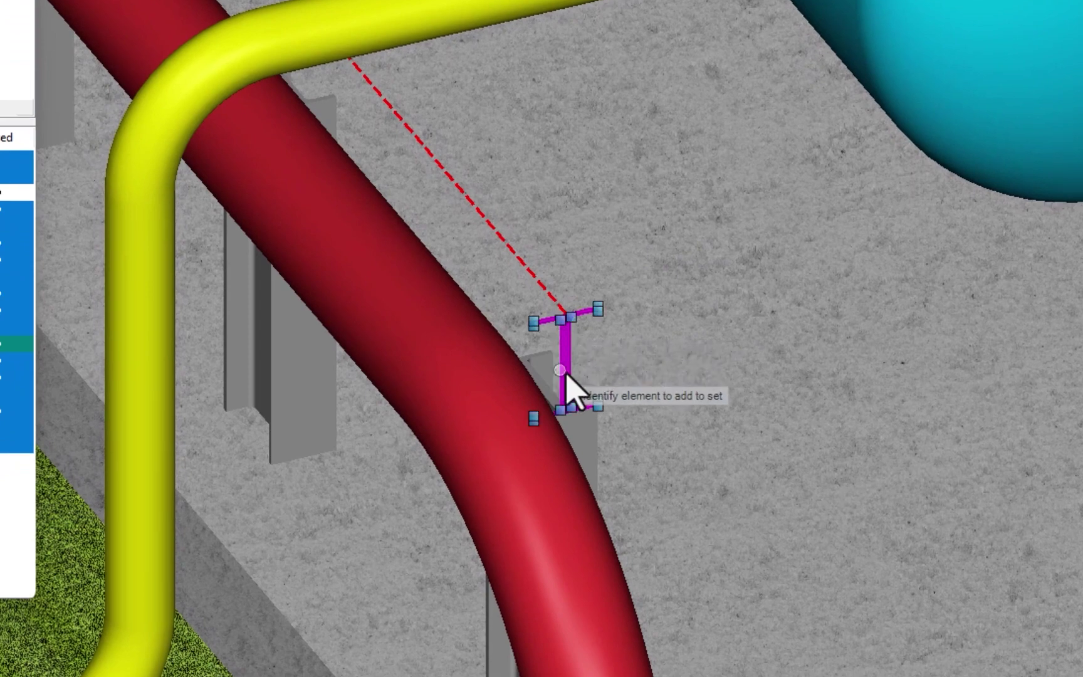
scroll(570, 376, "up", 3)
left_click(515, 216)
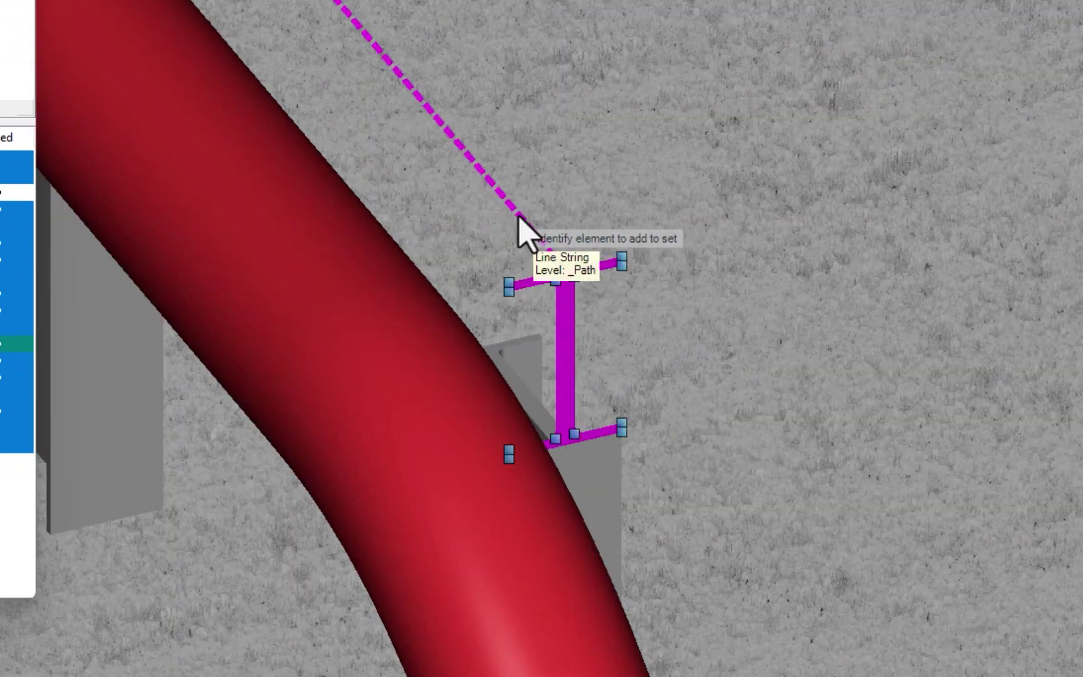
Set a display set from the selection so only the I-beam and path remain visible.
right_click(630, 94)
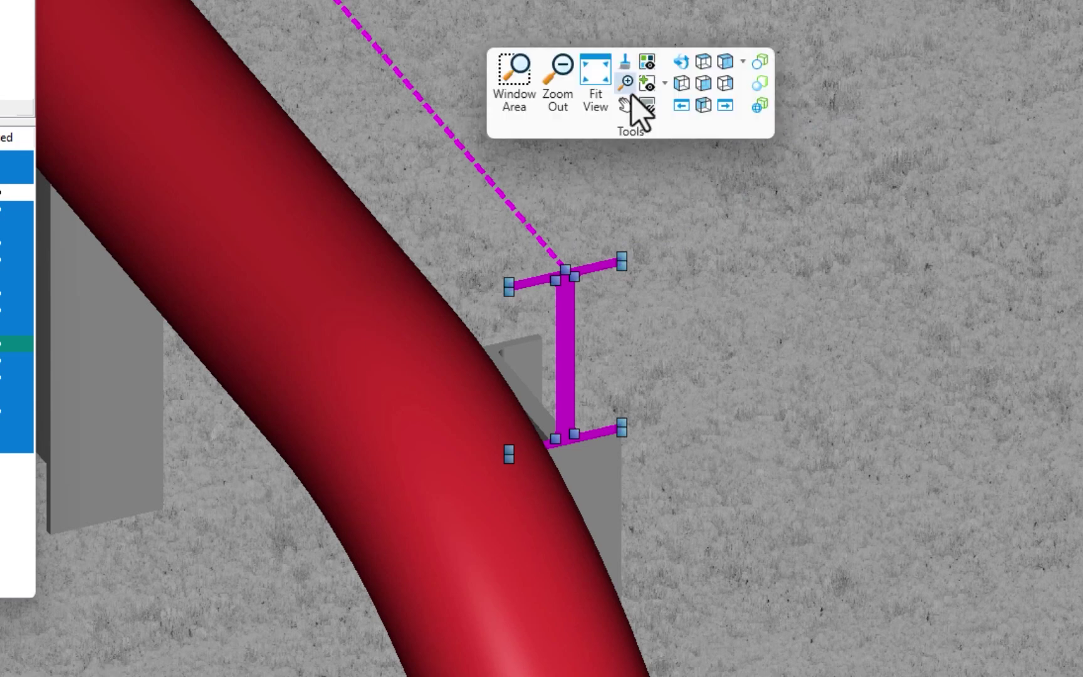
left_click(648, 63)
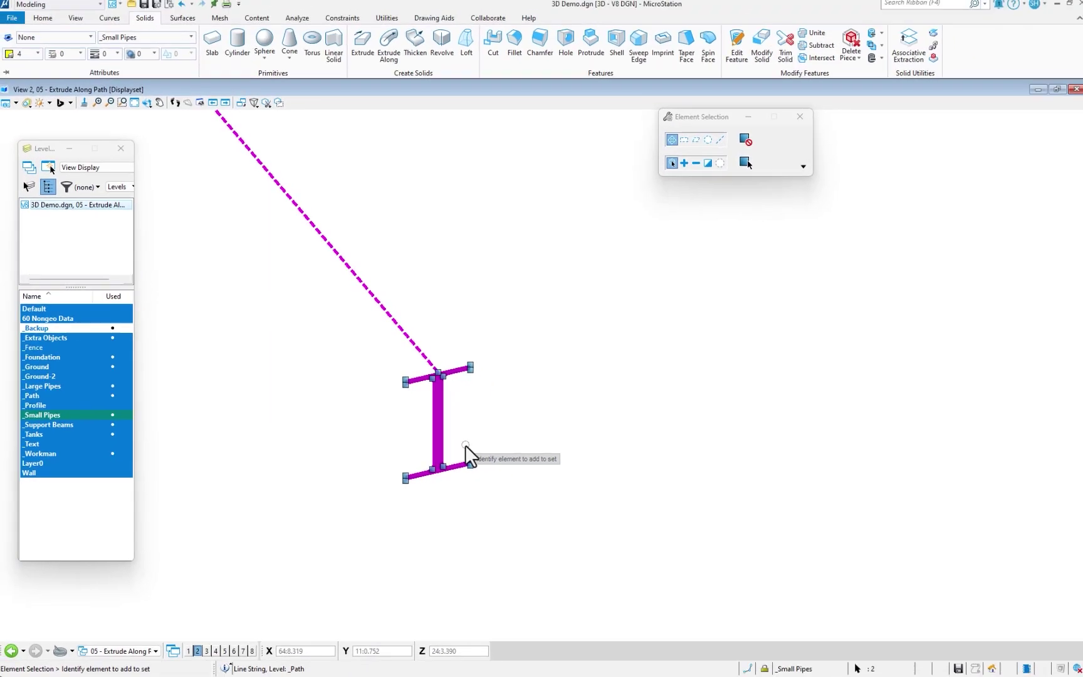
scroll(464, 445, "down", 3)
left_click_drag(512, 292, 514, 387)
Extrude the I-beam profile along the bent path into a solid support beam on _Support Beams.
left_click(504, 365)
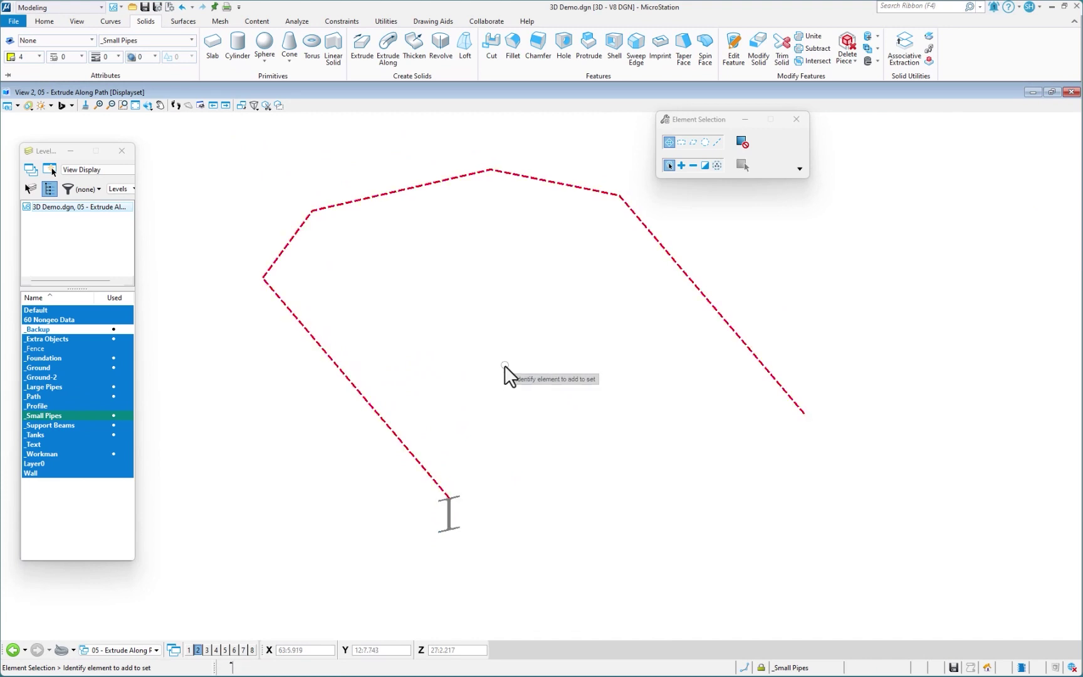
left_click(386, 54)
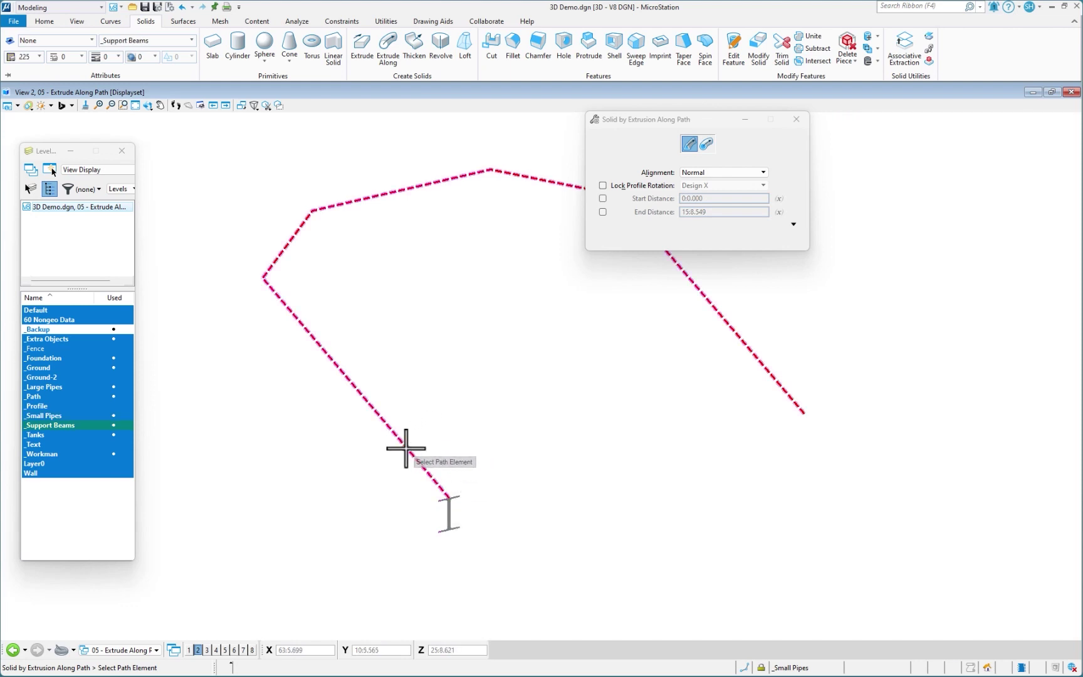
left_click(407, 445)
left_click(448, 511)
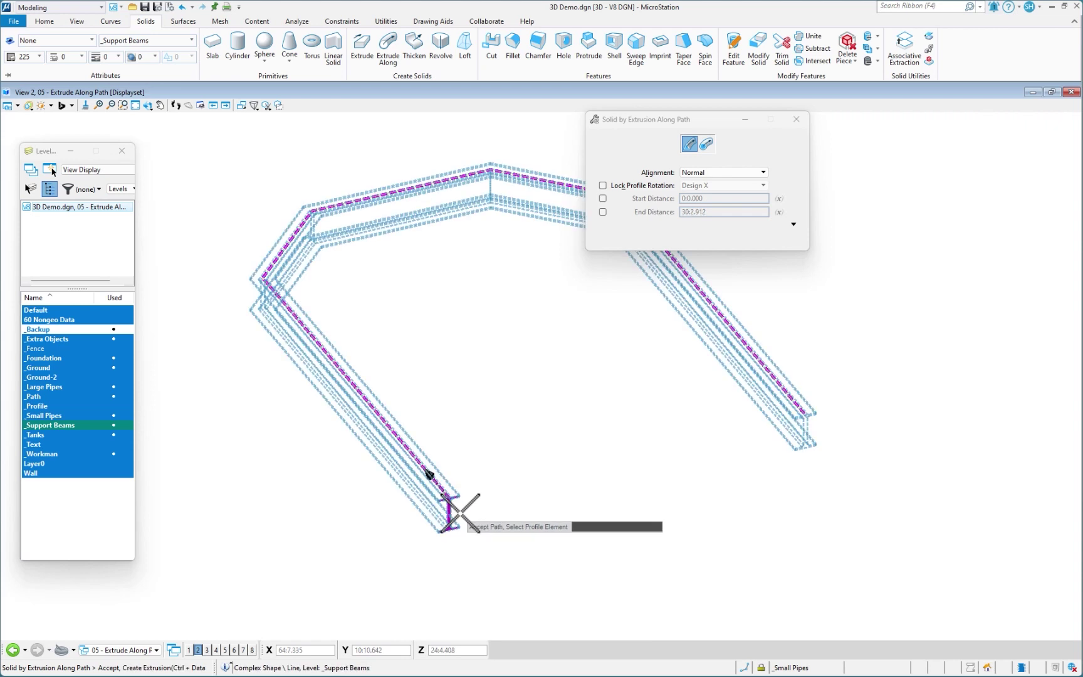
left_click(483, 388)
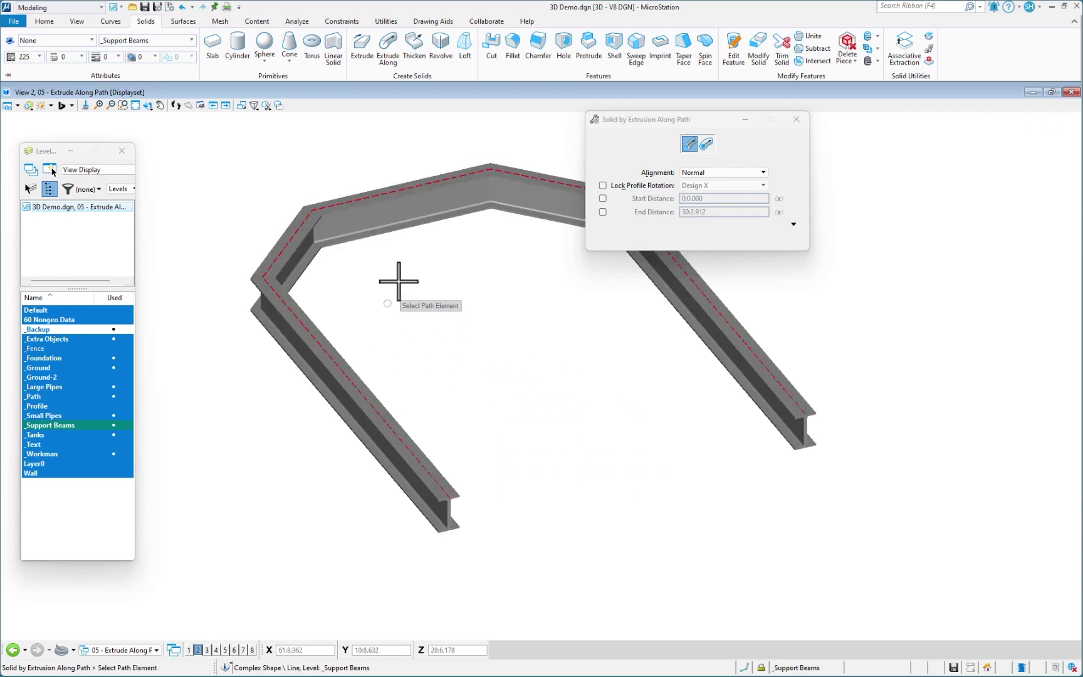
right_click(452, 332)
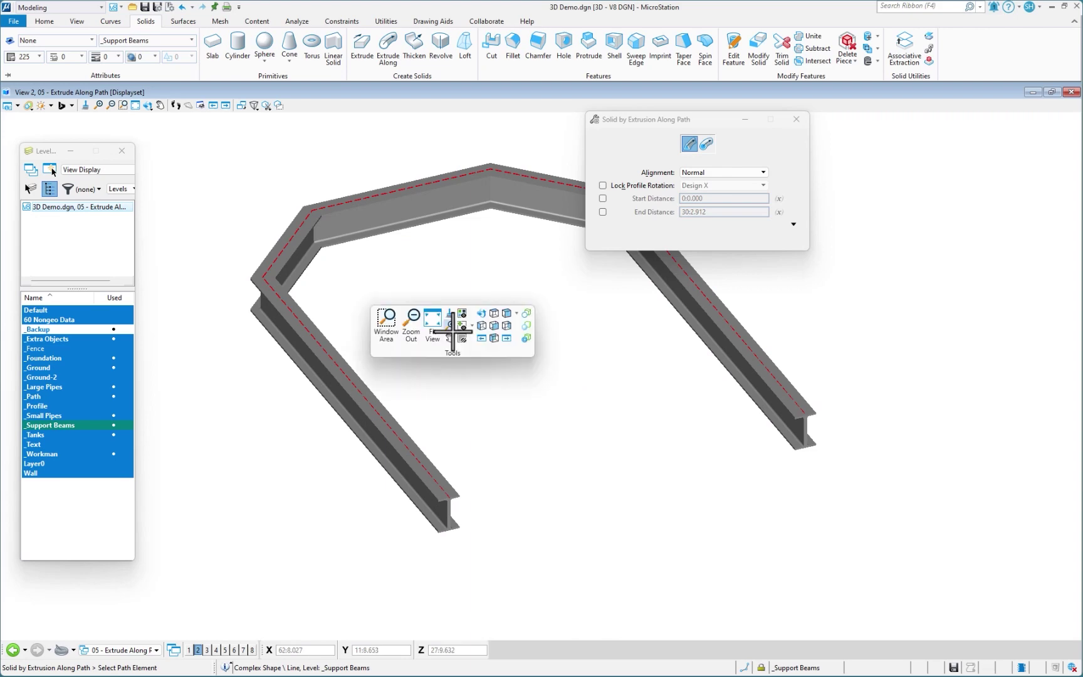
Restore the full model display, orbit around the plant, and make _Path the active level.
left_click(462, 337)
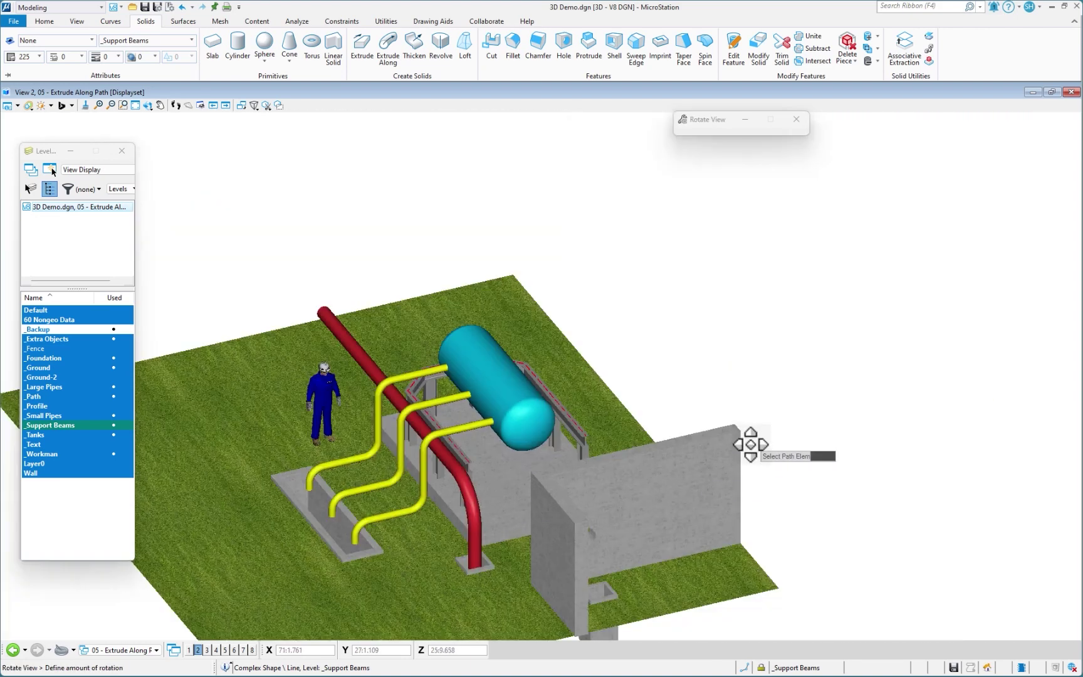
middle_click_drag(750, 442, 522, 379, "shift")
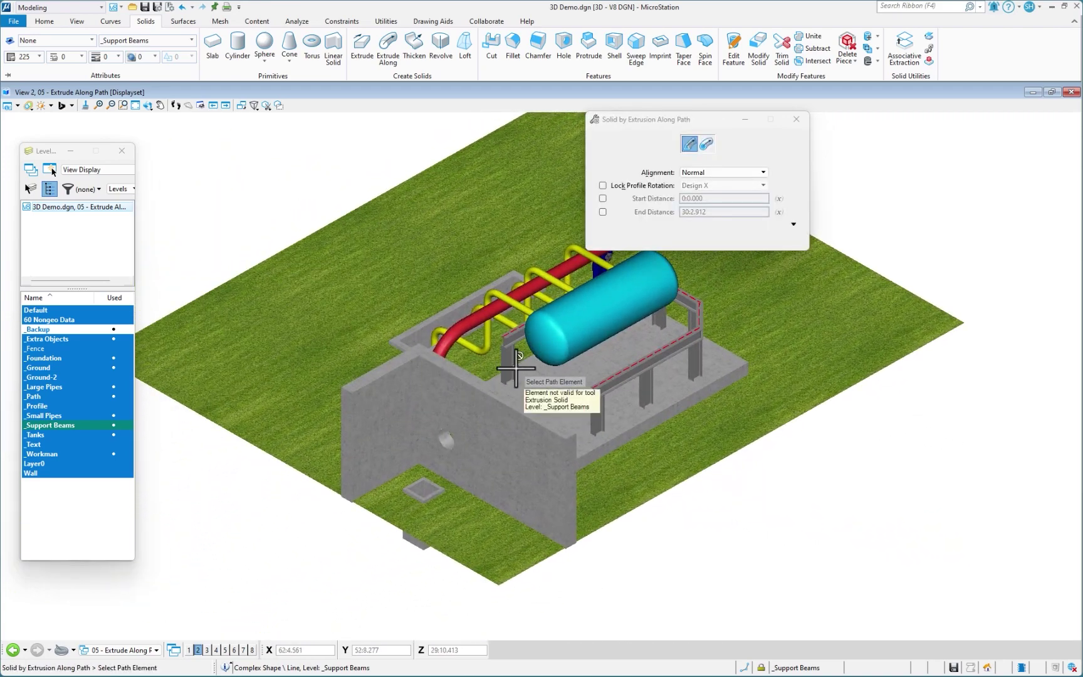
double_click(34, 396)
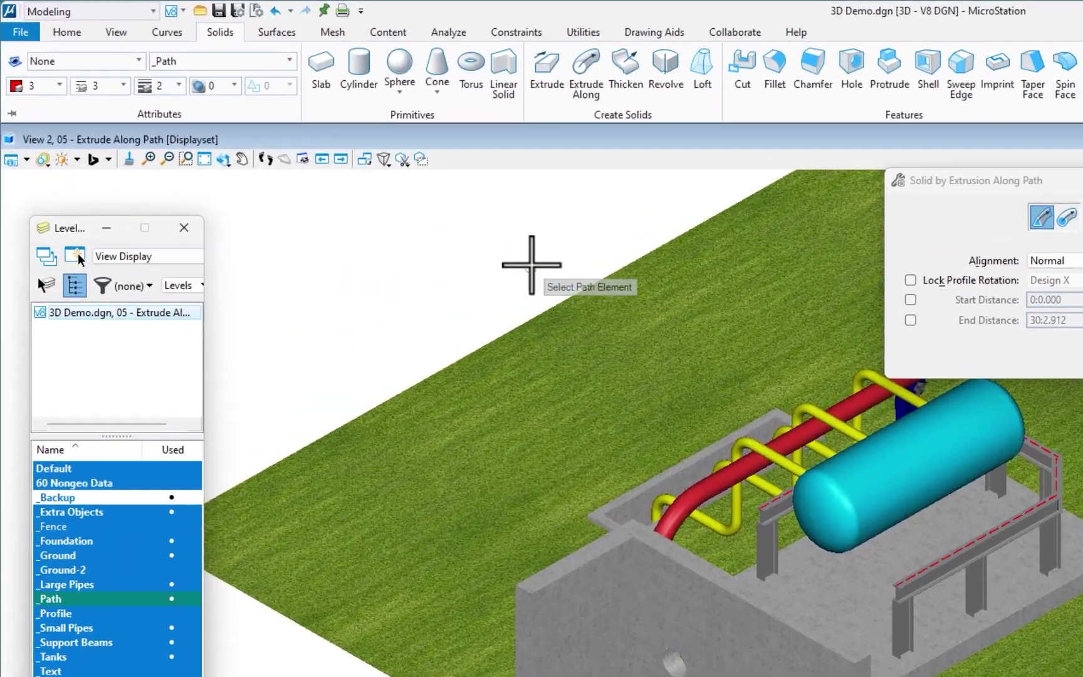
key("space")
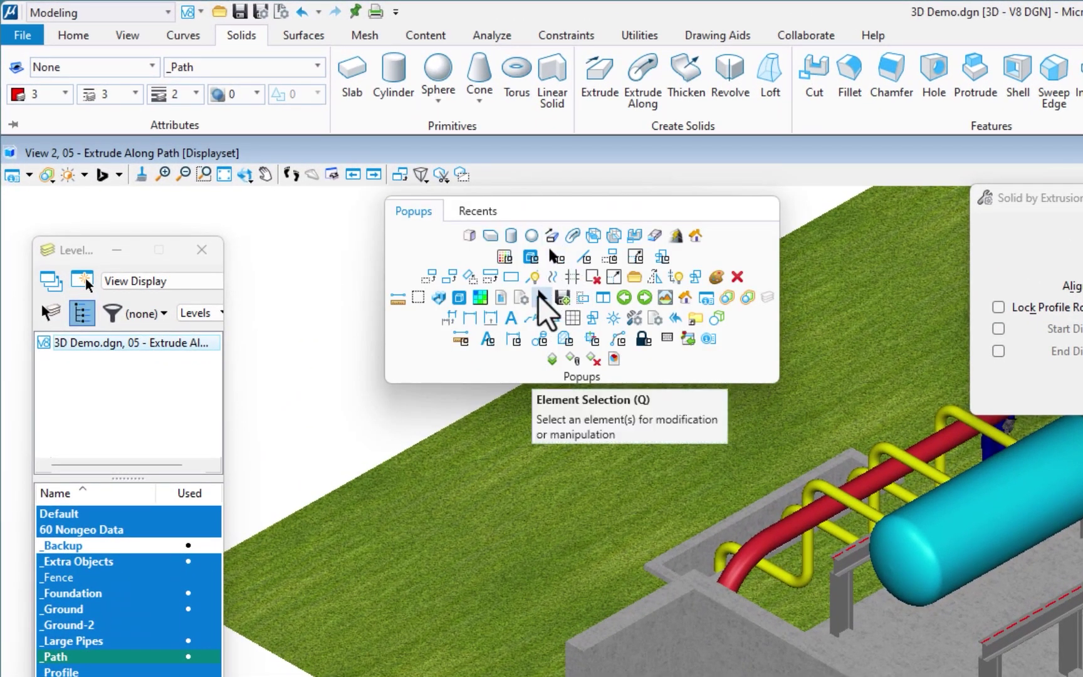
Select the L-shaped wall and tank, make them the display set, then clear the selection.
left_click(542, 295)
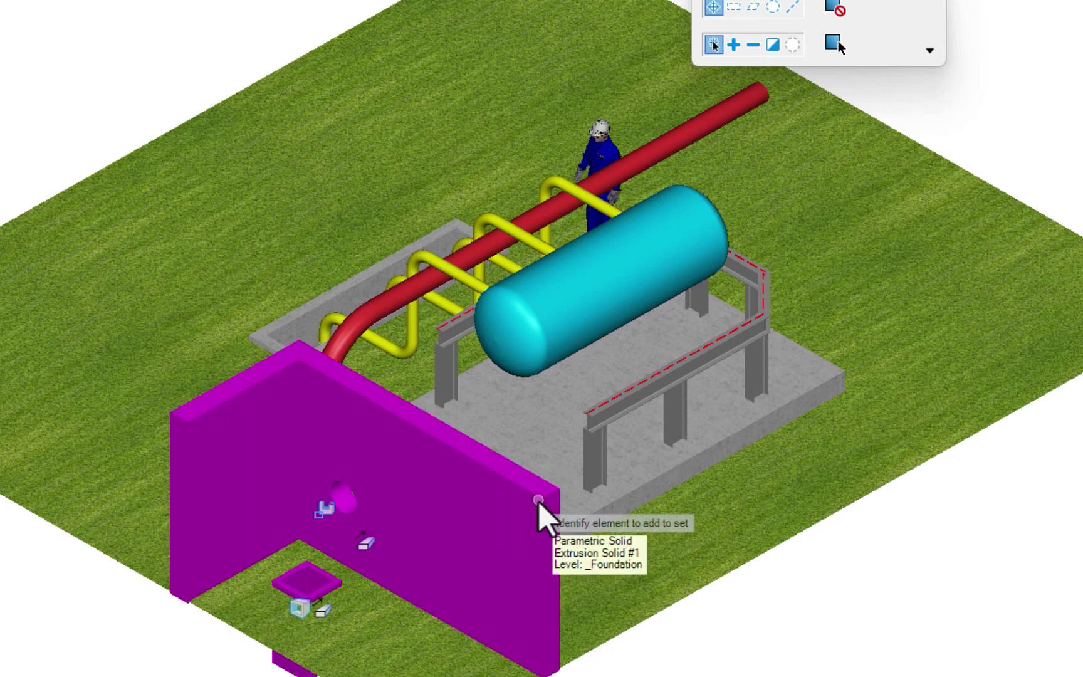
left_click(514, 351)
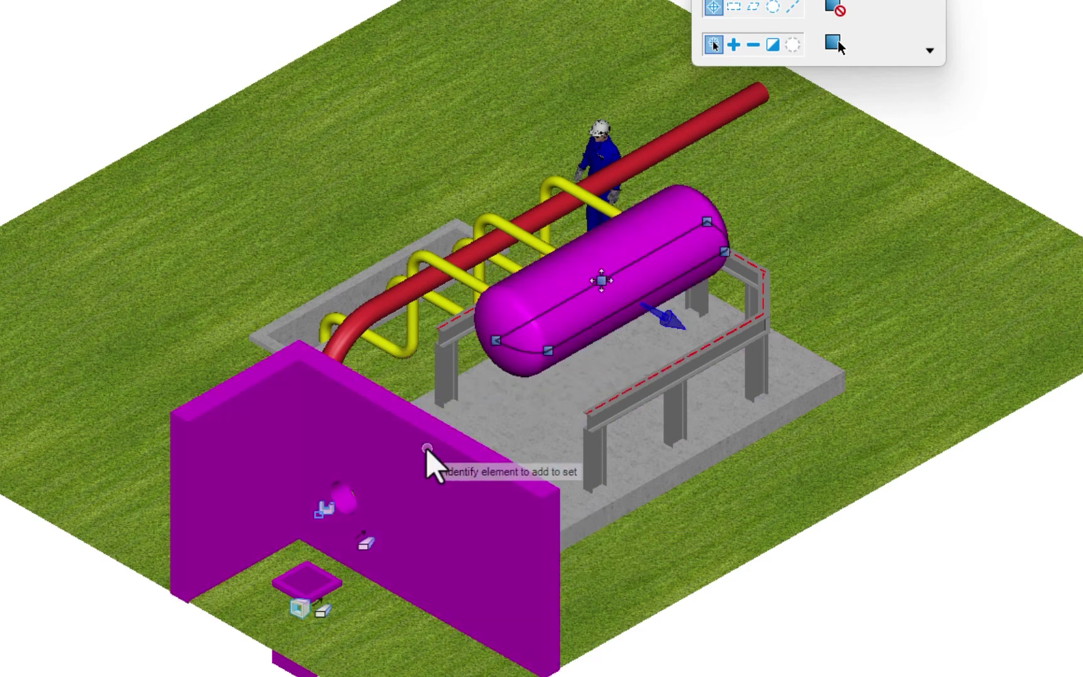
right_click(422, 366)
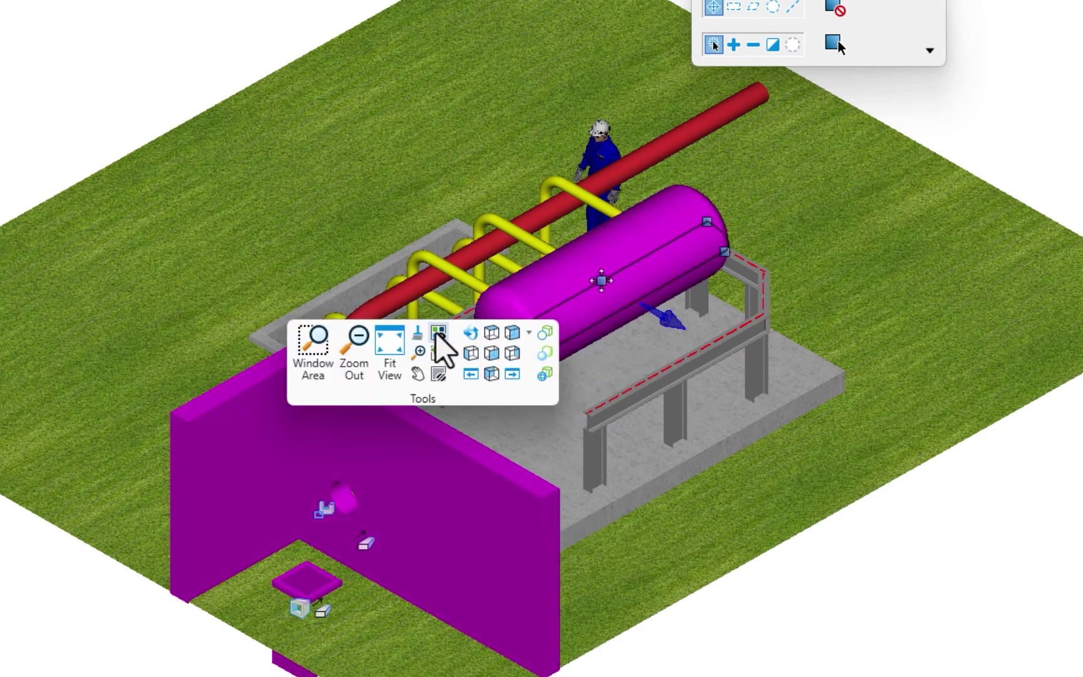
left_click(438, 333)
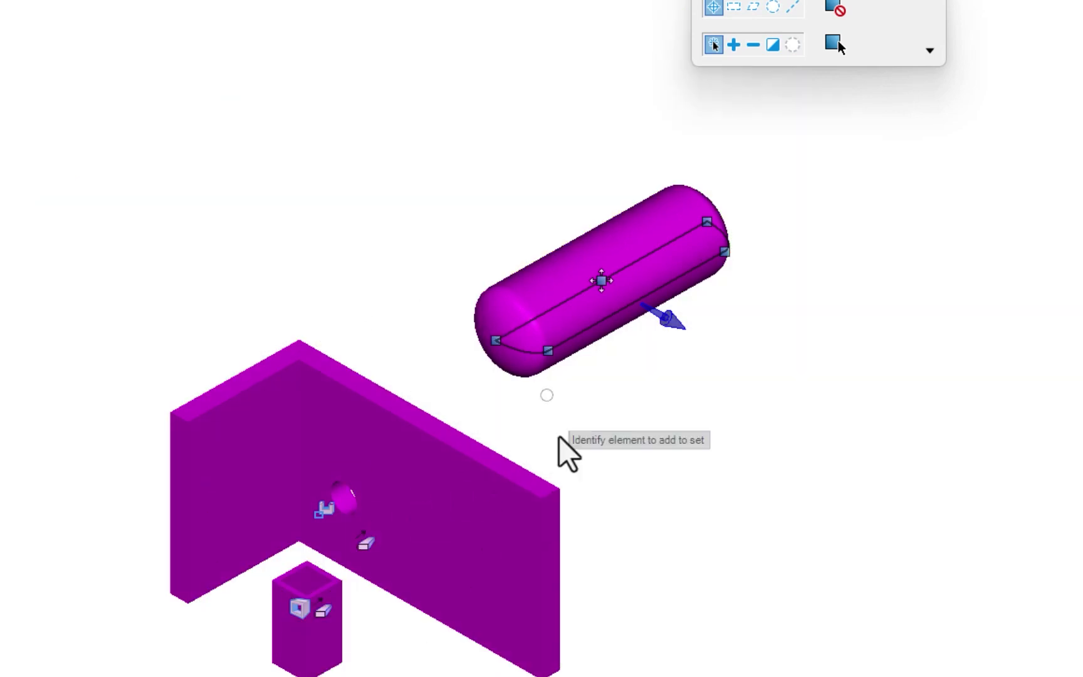
left_click(506, 426)
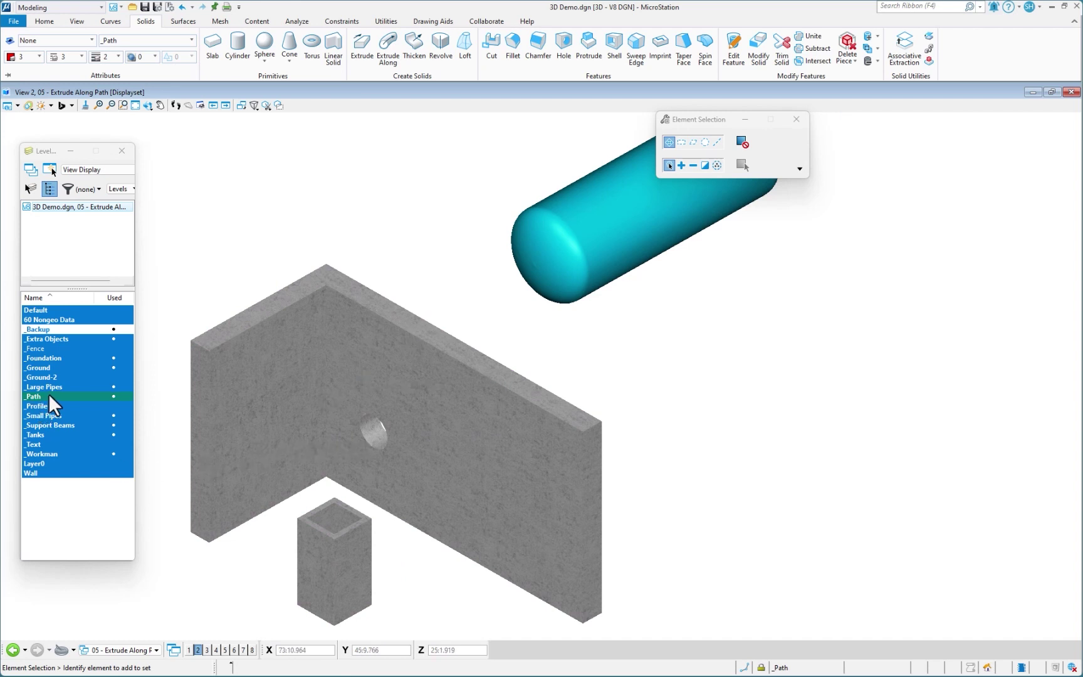
Begin a rounded-vertex SmartLine path from the tank over the wall to the wall hole.
key("space")
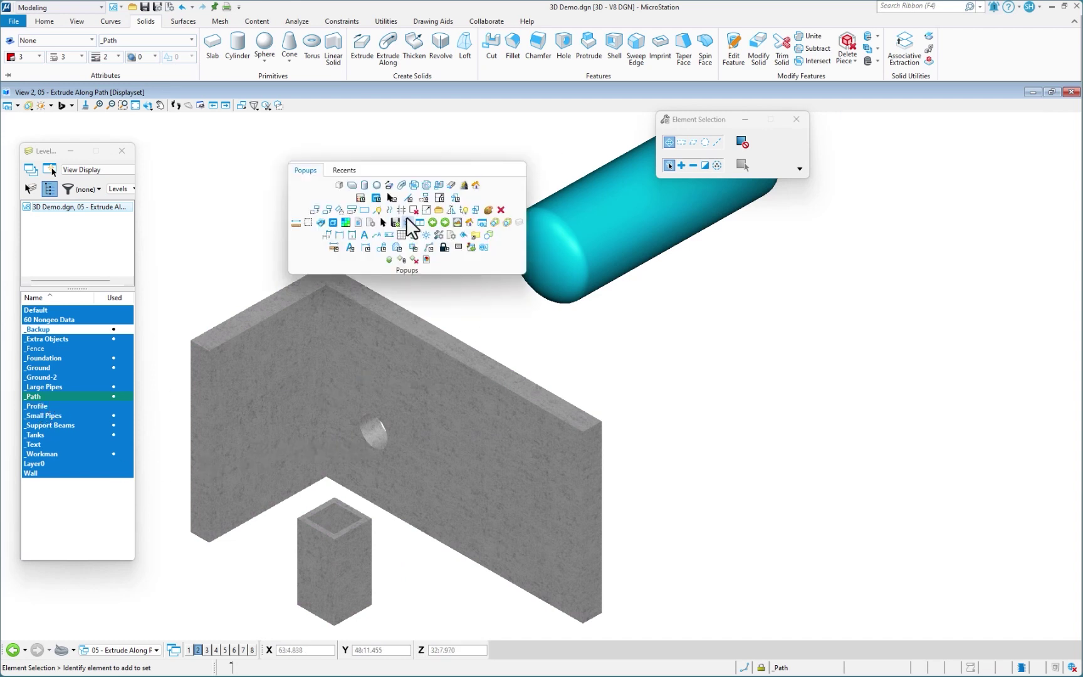
left_click(378, 208)
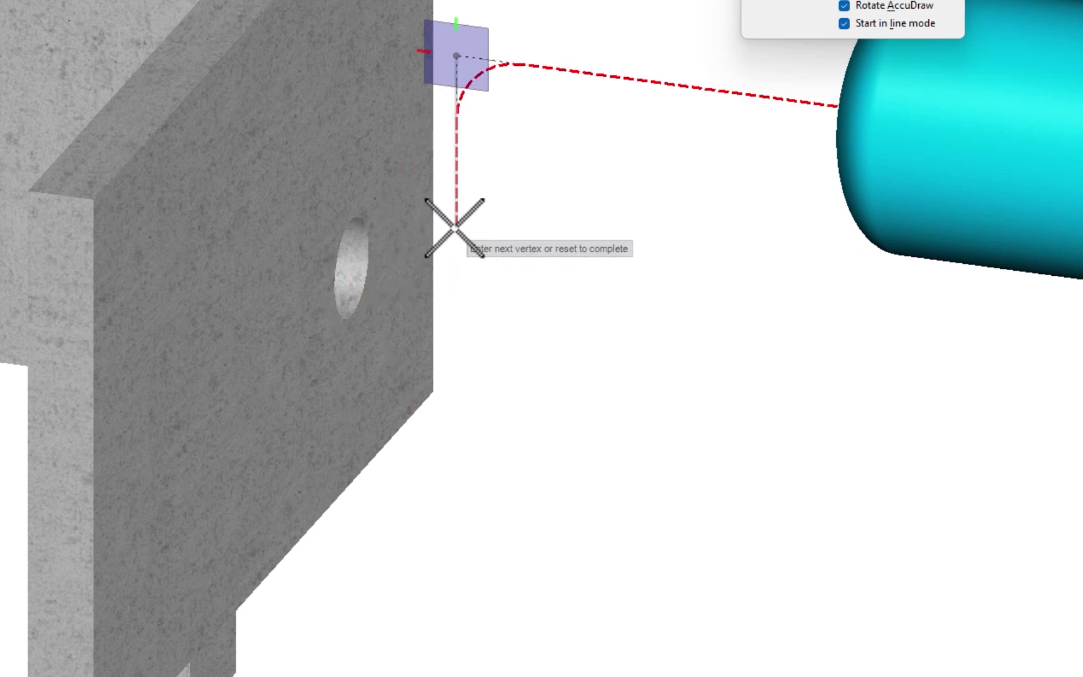
left_click(350, 268)
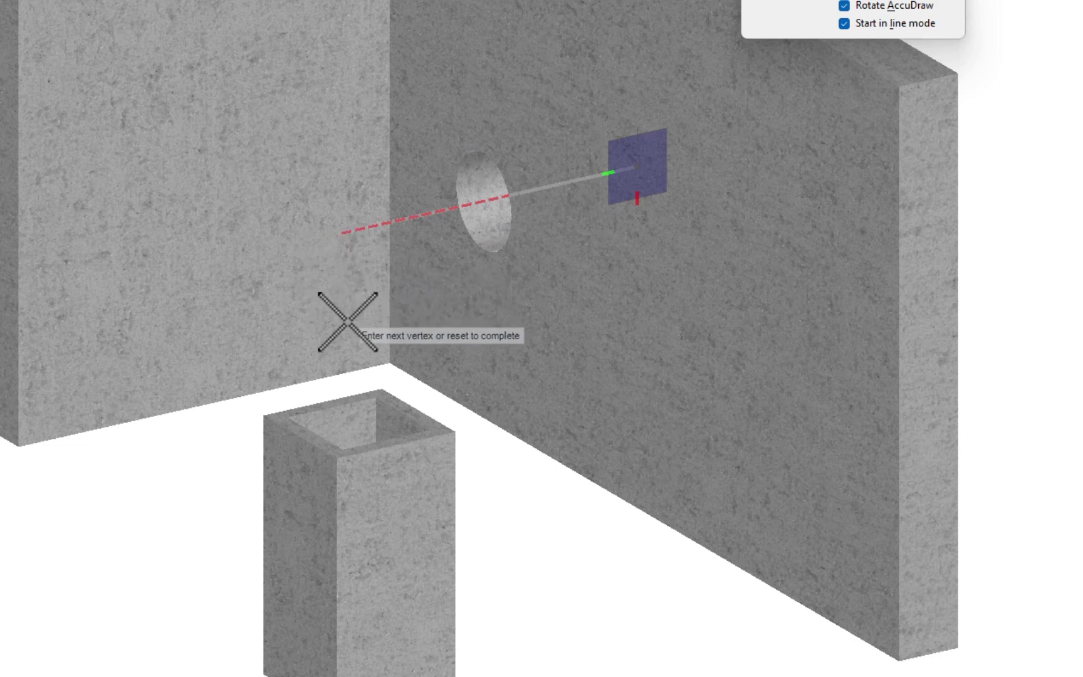
Continue the SmartLine to the pit top and pit bottom, then finish it.
left_click(396, 447)
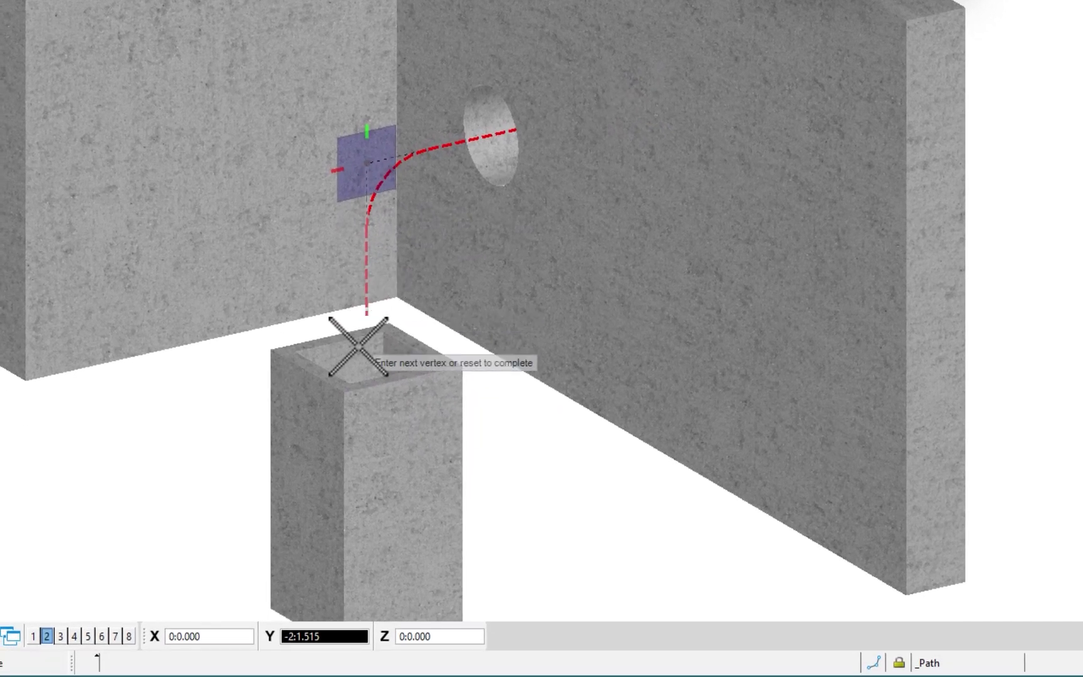
middle_click_drag(358, 346, 359, 37)
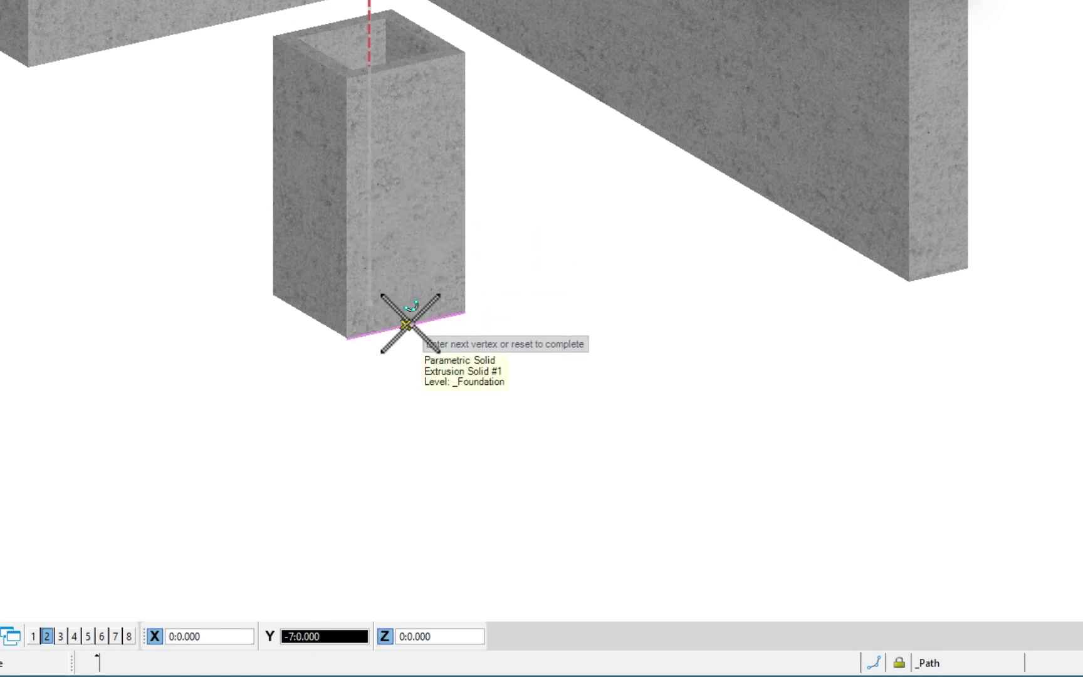
left_click(405, 324)
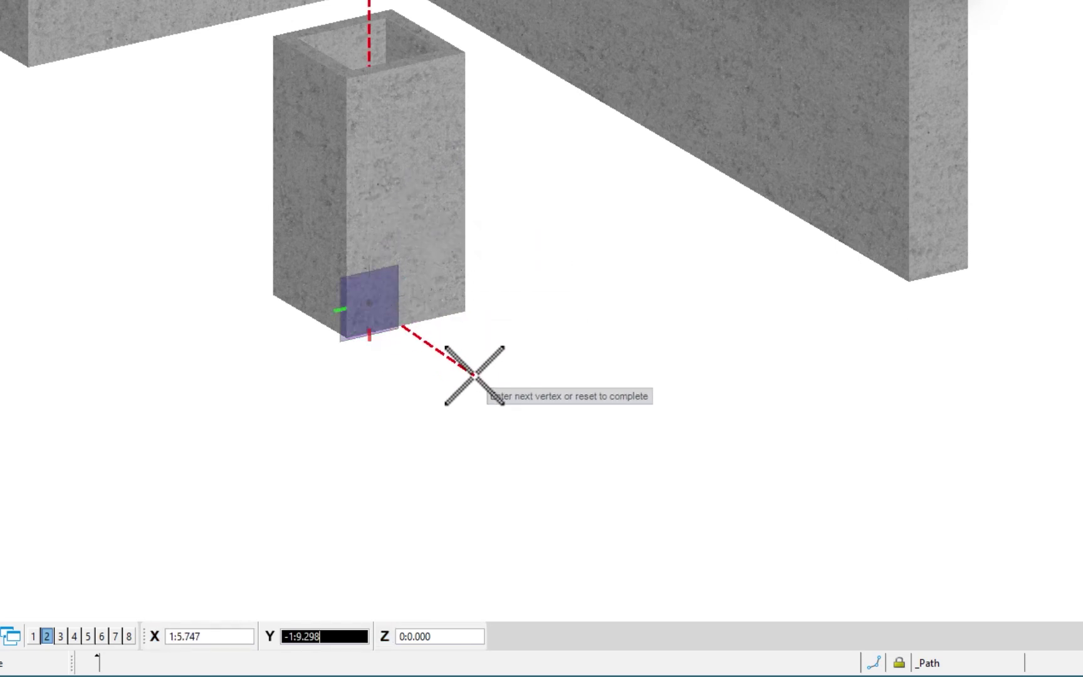
right_click(450, 395)
scroll(450, 394, "down", 3)
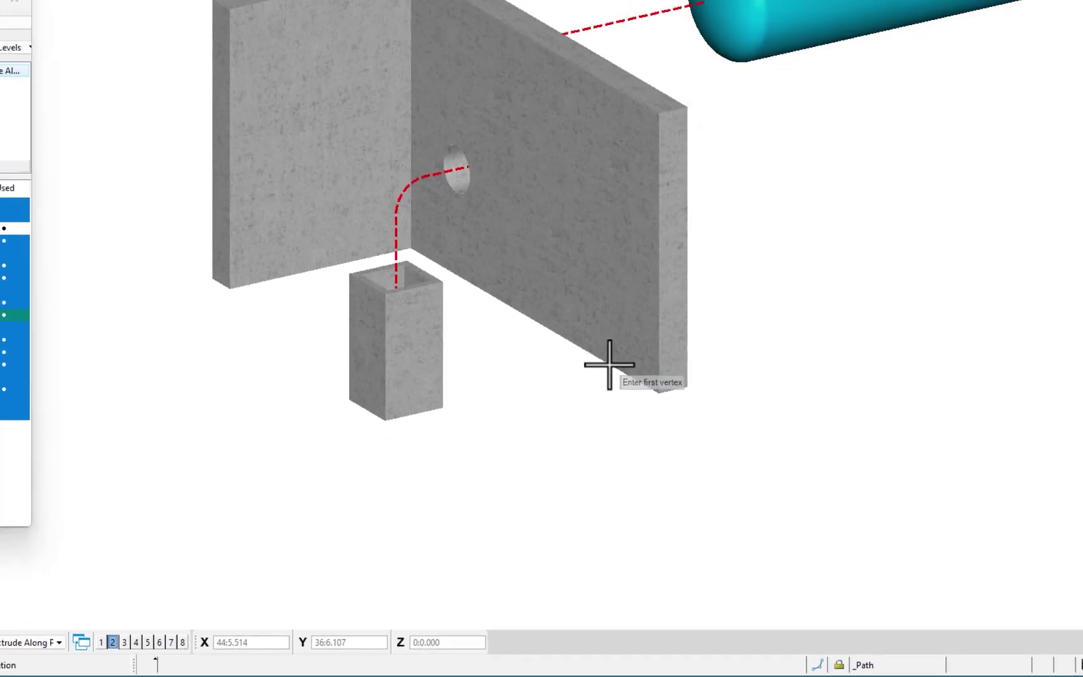
middle_click_drag(609, 364, 641, 392, "shift")
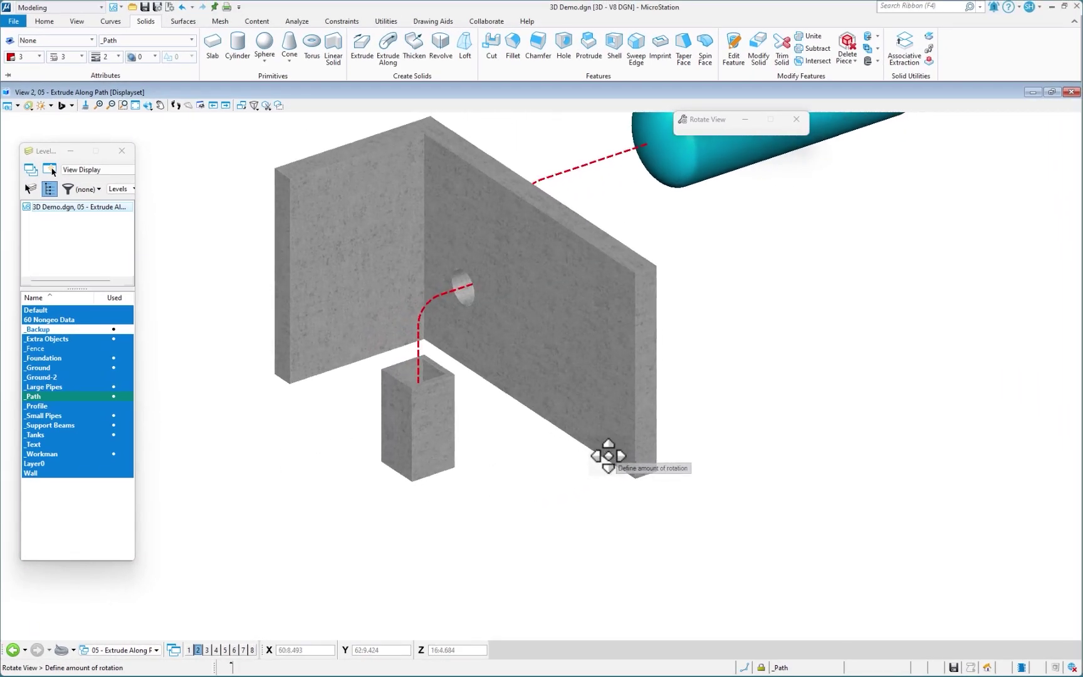
middle_click_drag(607, 455, 535, 418, "shift")
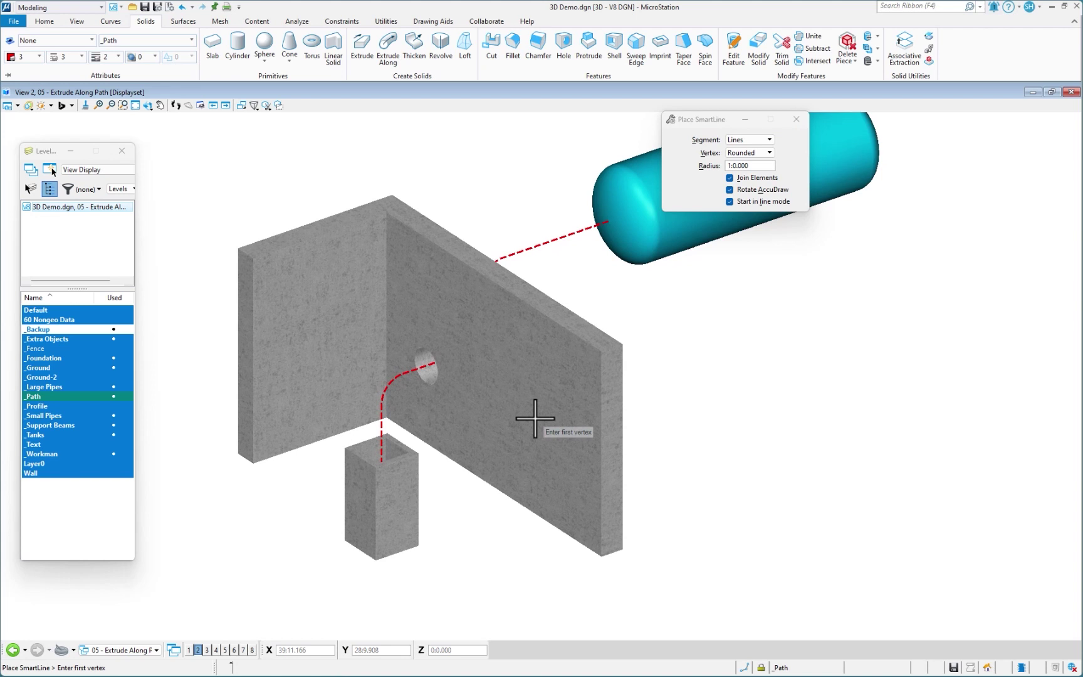
Extrude a circular red pipe, 0:10.000 inner and 0:11.000 outer diameter, along the new path on _Large Pipes.
left_click(388, 45)
left_click(707, 144)
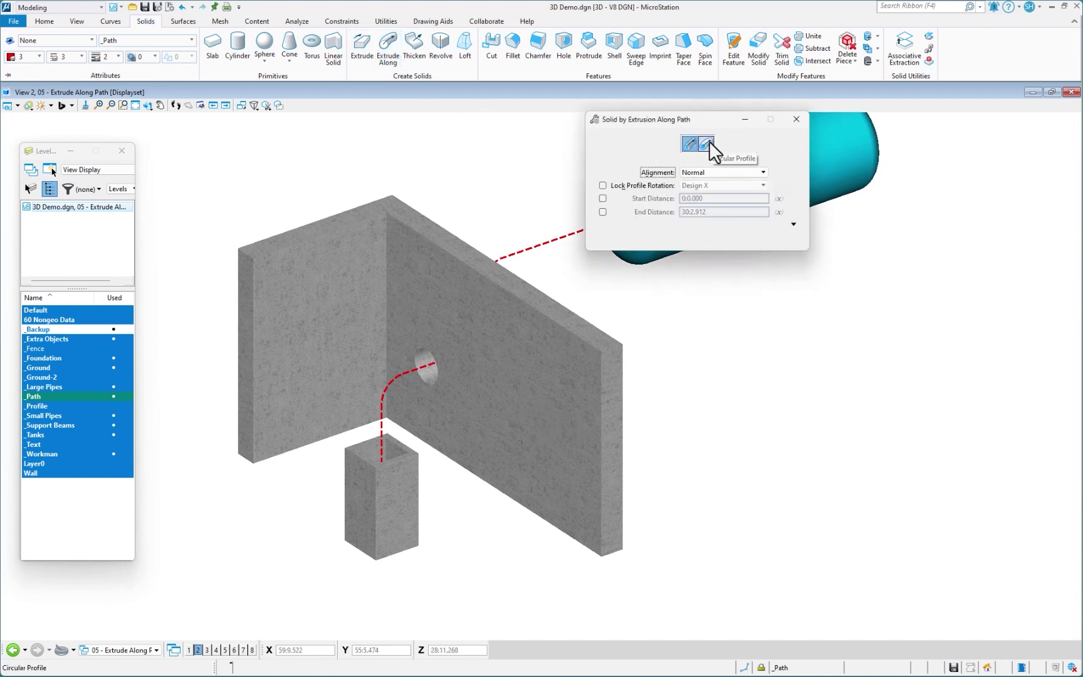
double_click(37, 386)
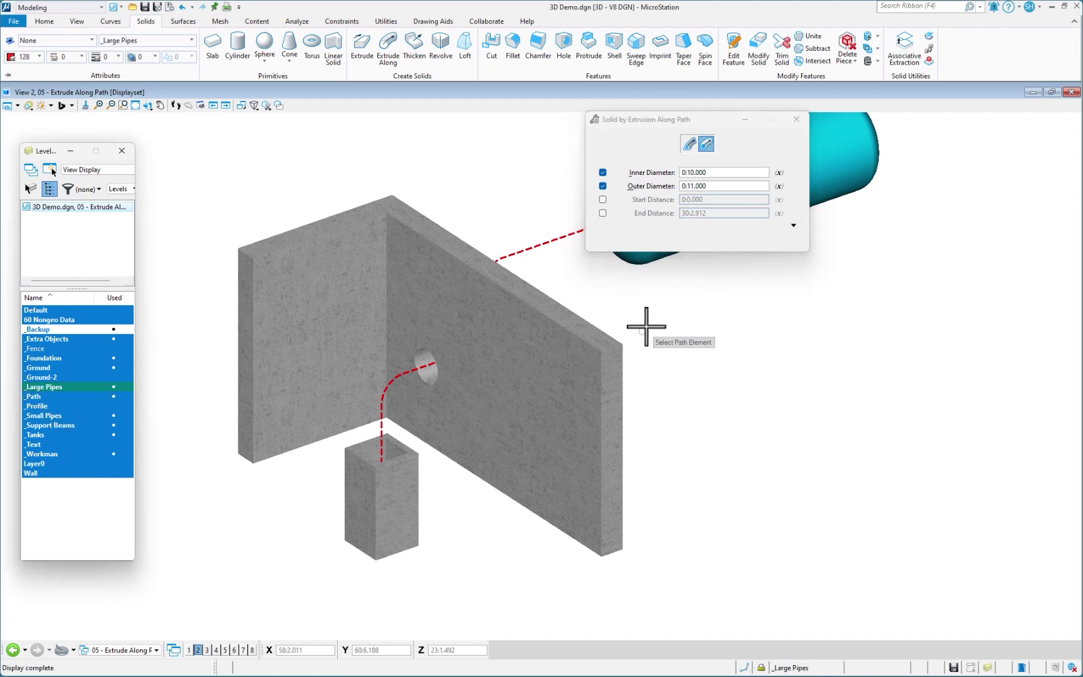
left_click(530, 248)
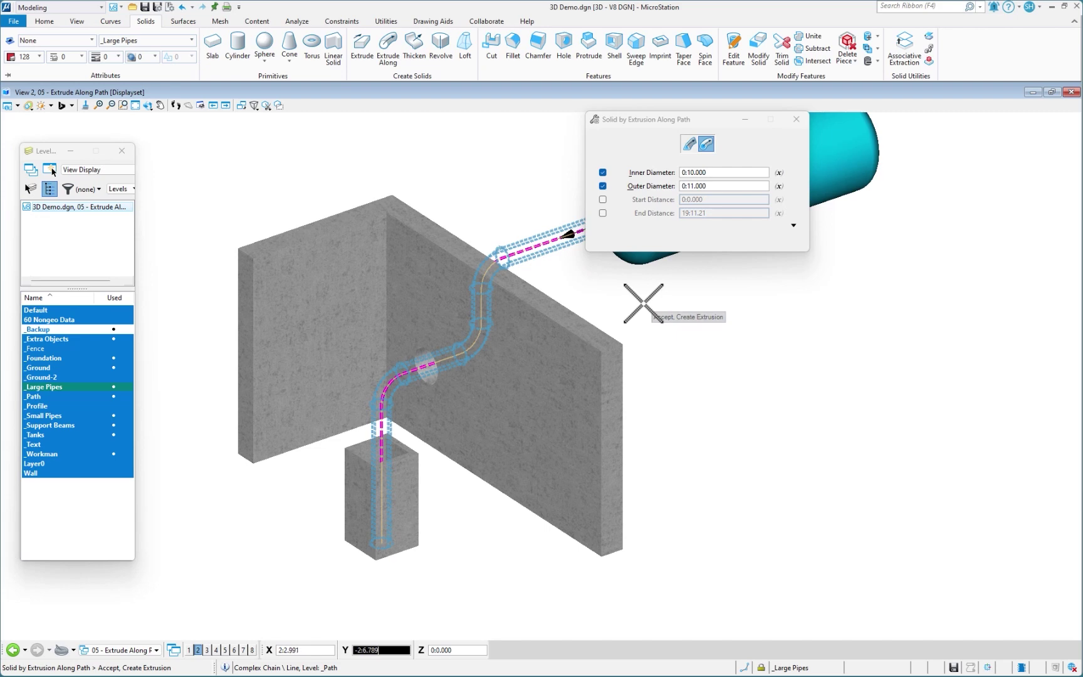
left_click(644, 303)
middle_click_drag(469, 360, 391, 311, "shift")
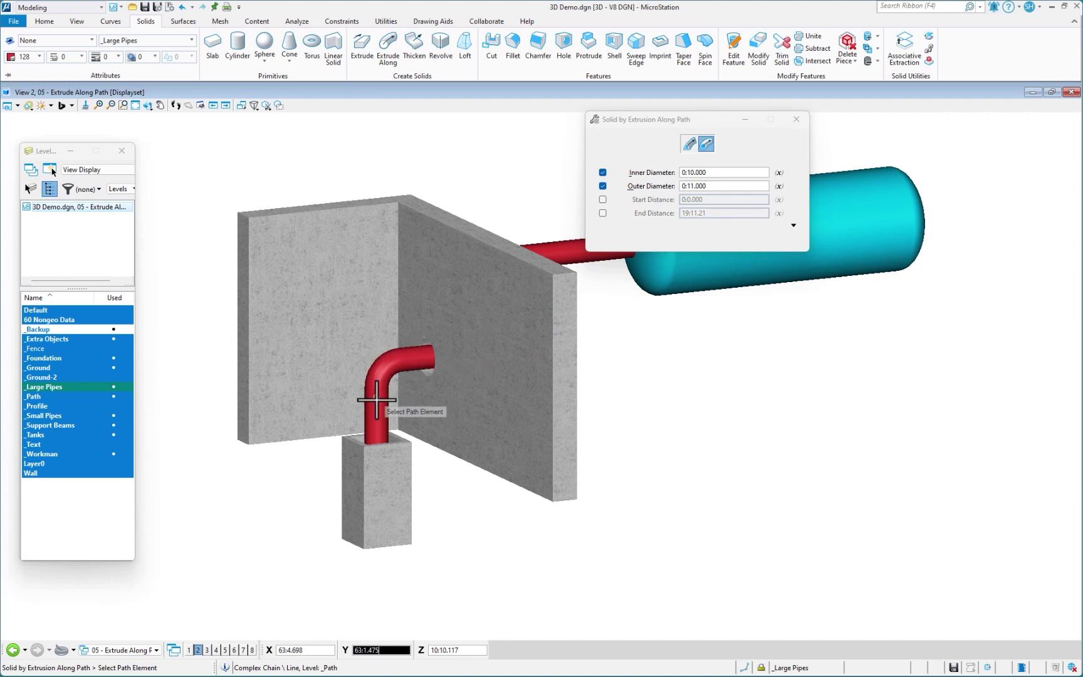
Clear the display set and orbit the view to inspect the new red pipe in the full plant.
middle_click_drag(355, 317, 447, 346, "shift")
right_click(447, 175)
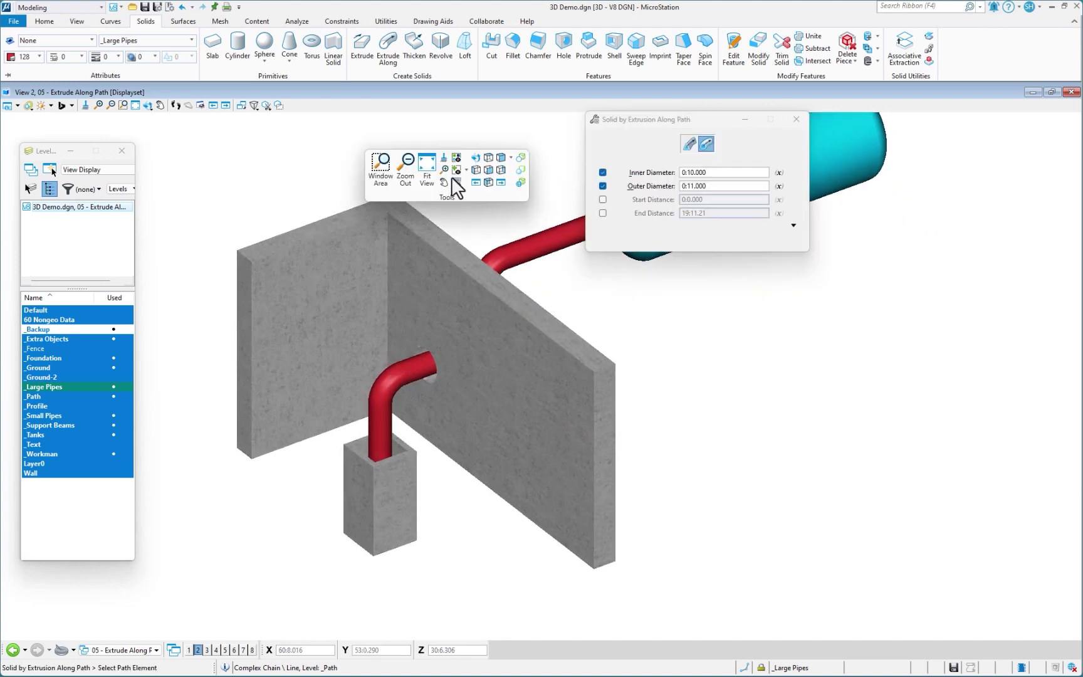
left_click(456, 183)
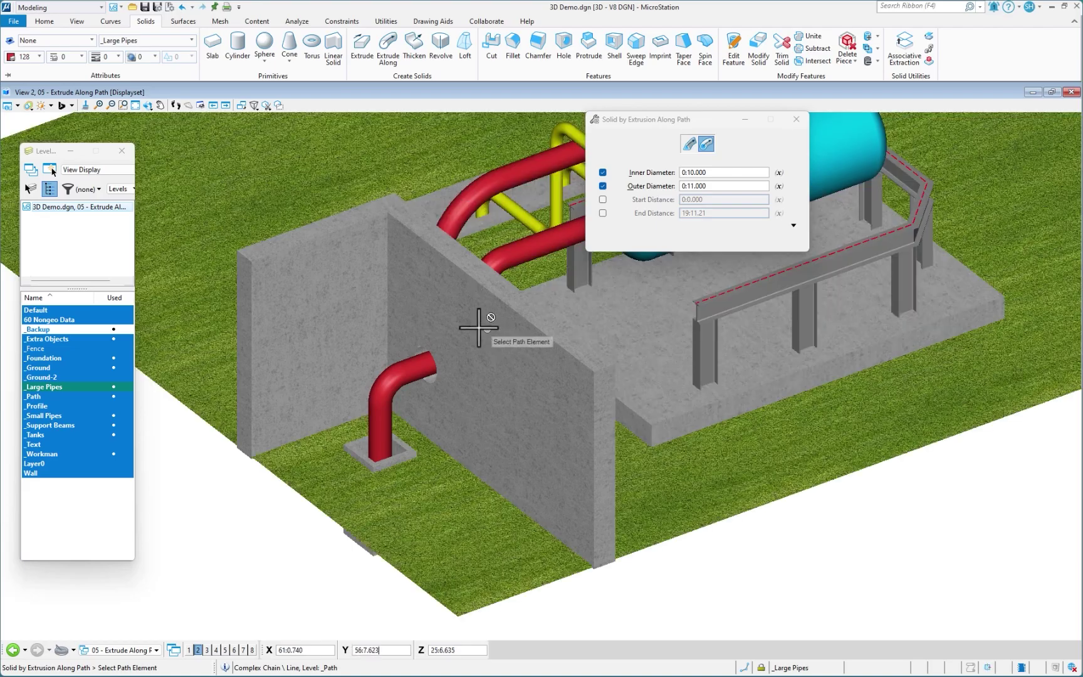
middle_click_drag(478, 327, 940, 329, "shift")
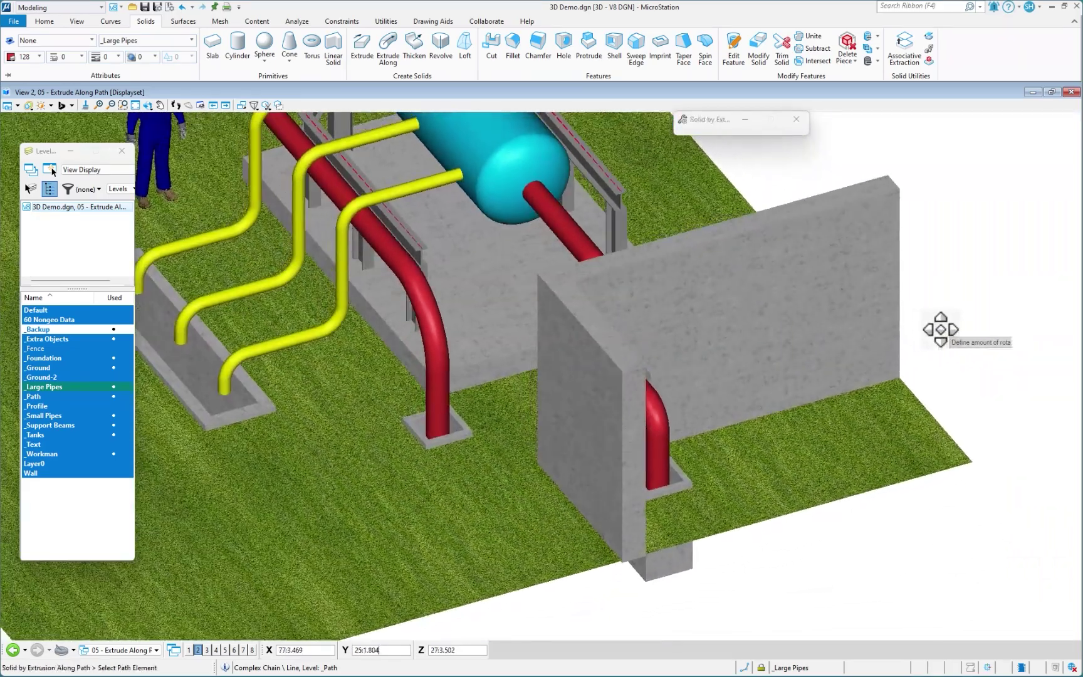
middle_click_drag(508, 302, 556, 379)
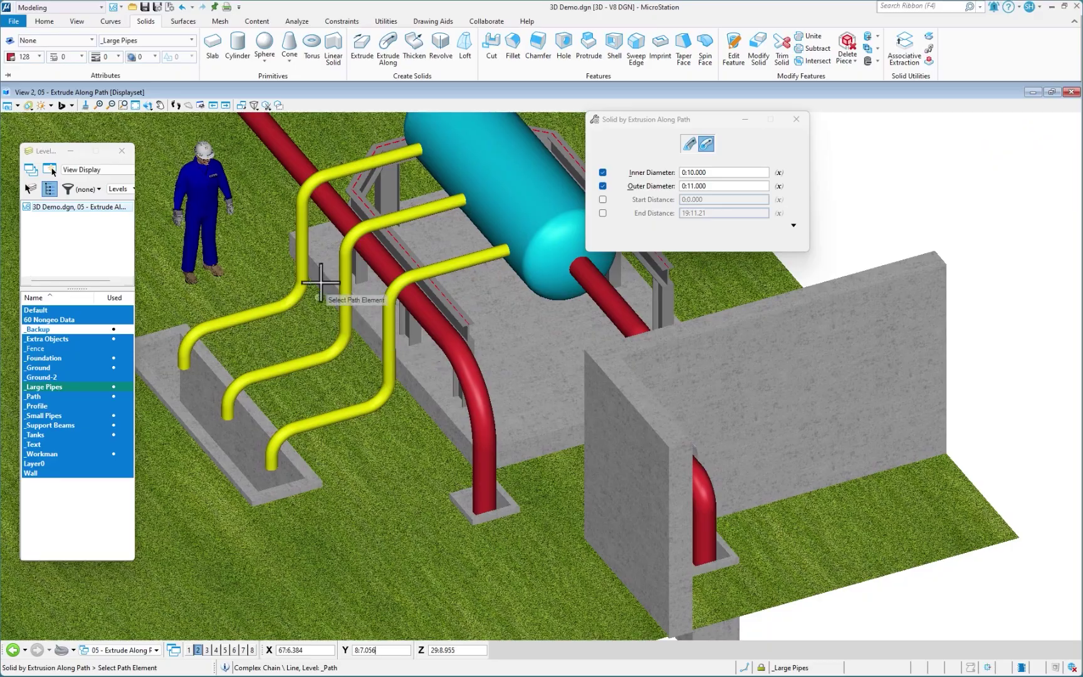